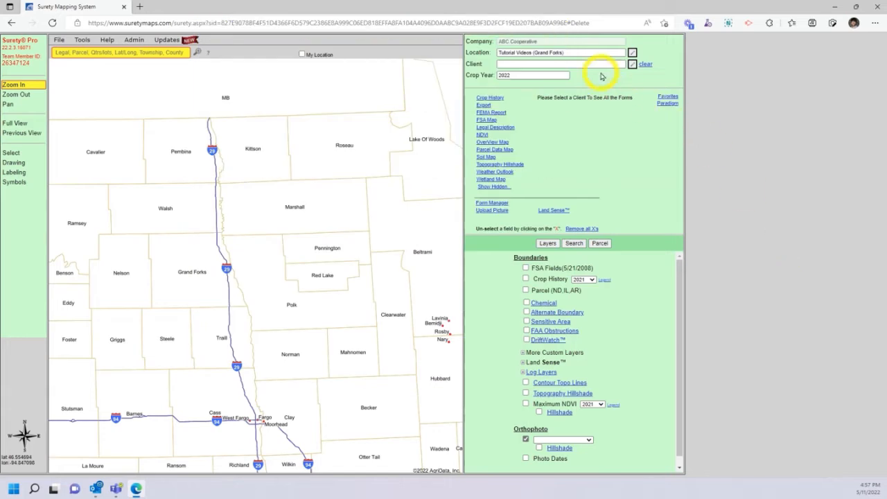
# Select Client A and add the Crop Summary Map and Crop Assignments forms to the favorite forms.
pyautogui.click(597, 68)
pyautogui.click(572, 75)
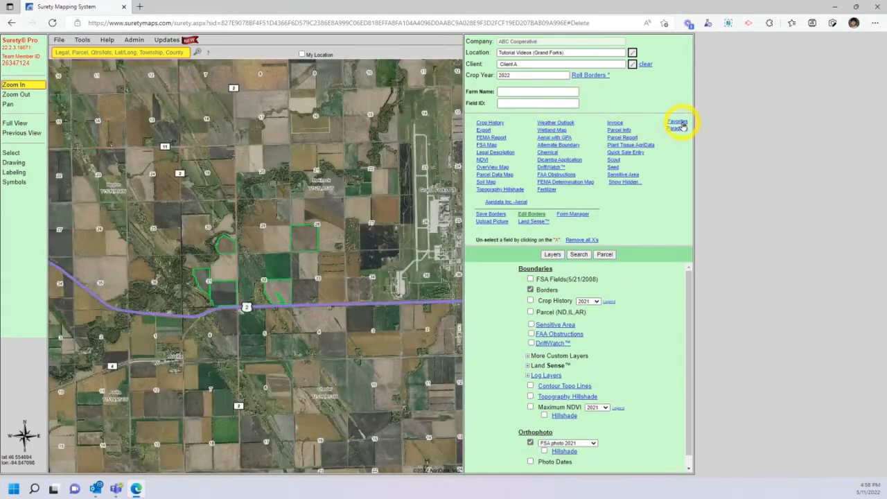
pyautogui.click(681, 127)
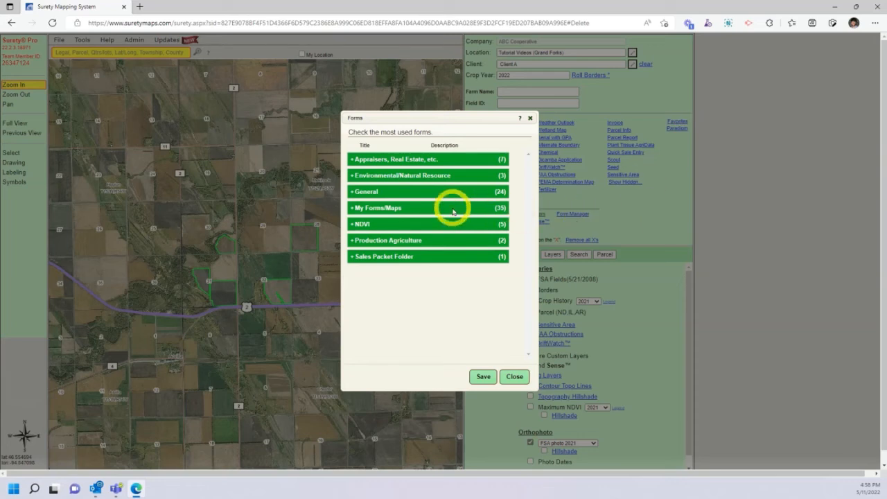
pyautogui.click(355, 209)
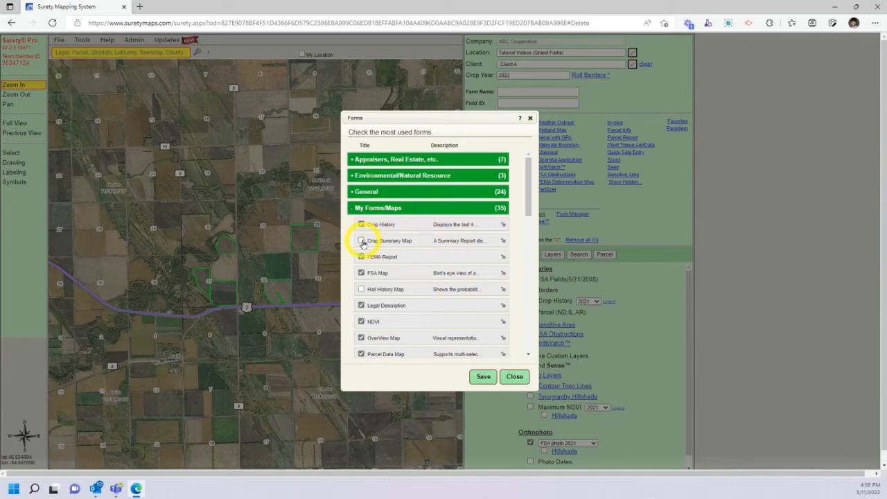
pyautogui.moveTo(527, 197); pyautogui.dragTo(530, 278)
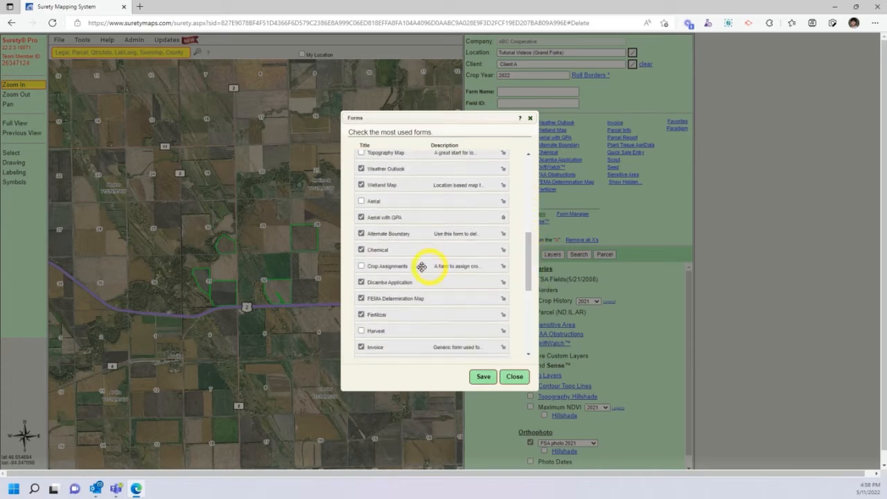
pyautogui.click(483, 377)
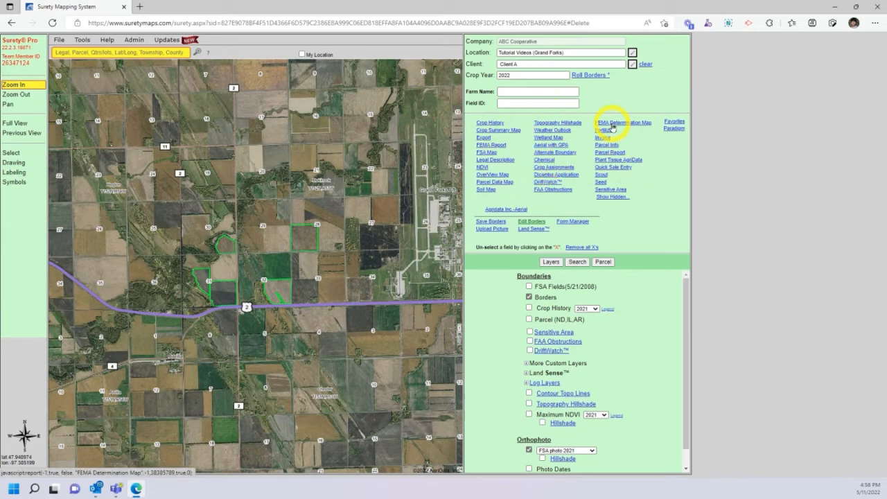
# Select the Ross field and save a 2022 crop assignment of Corn for it.
pyautogui.moveTo(172, 197); pyautogui.dragTo(347, 321)
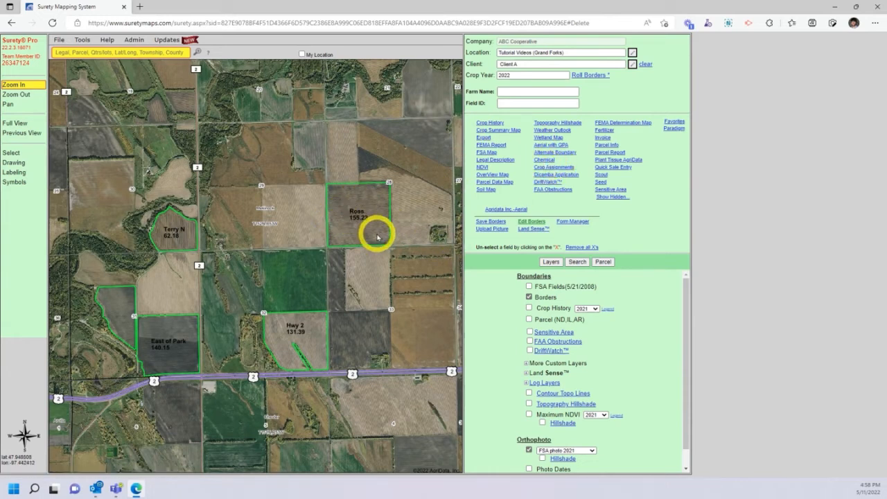
pyautogui.click(28, 153)
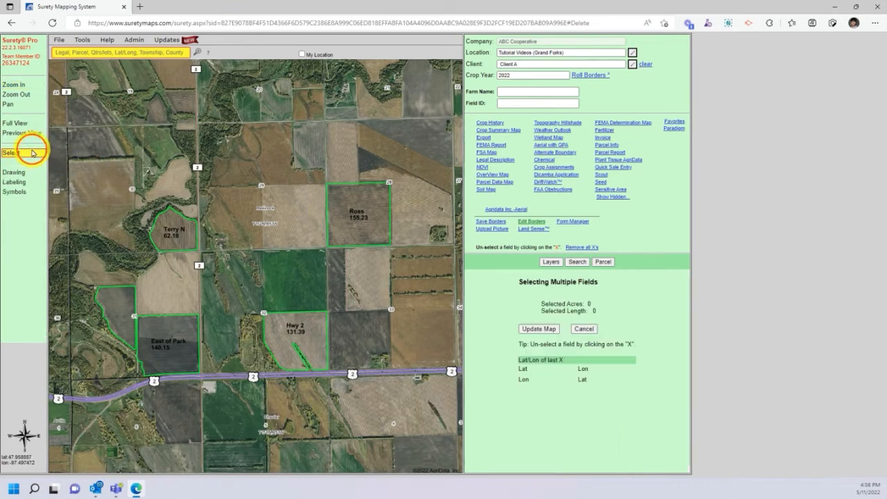
pyautogui.click(356, 211)
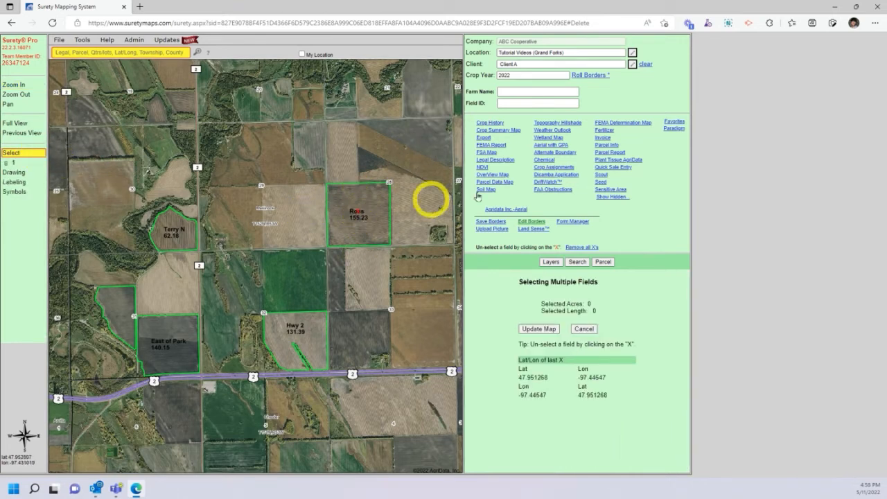
pyautogui.click(545, 169)
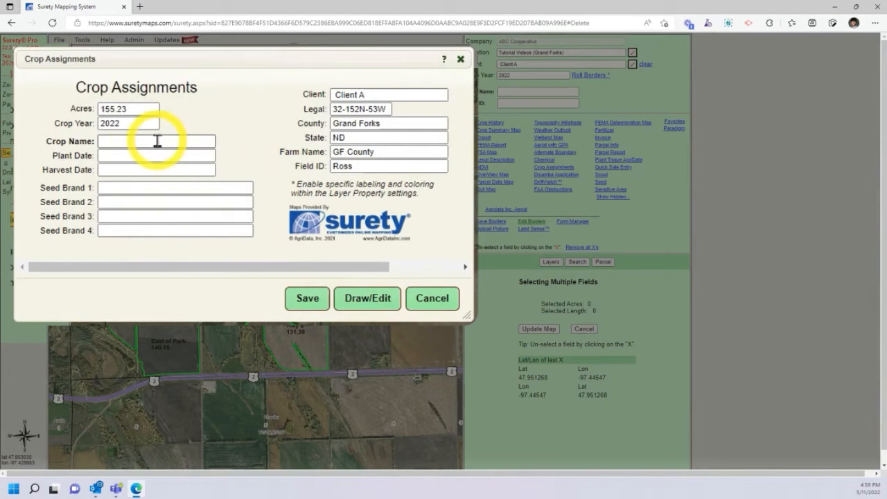
pyautogui.click(146, 139)
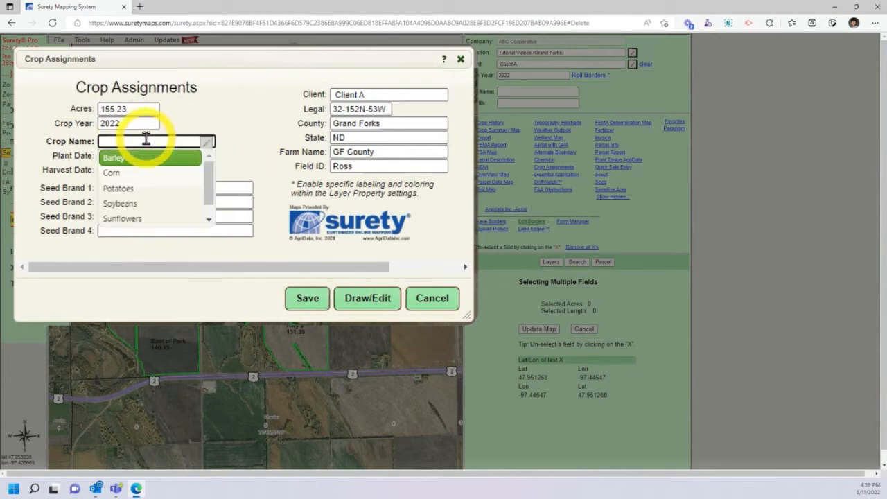
pyautogui.click(215, 102)
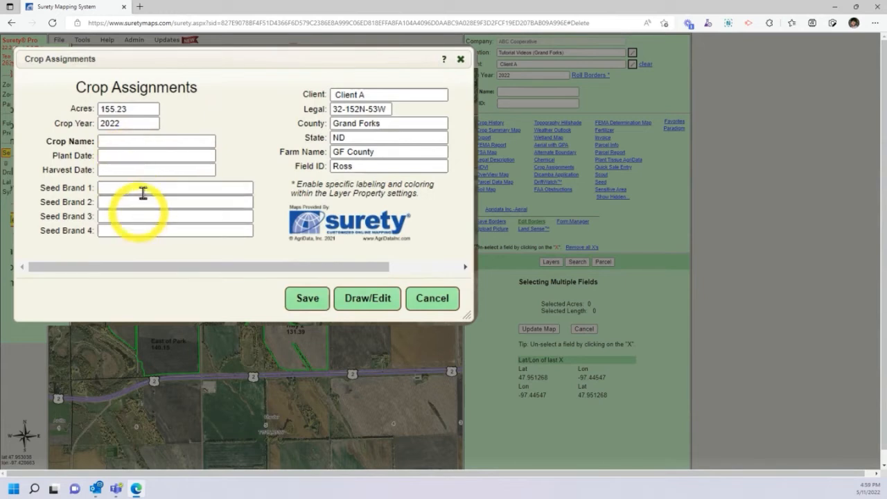
pyautogui.click(157, 137)
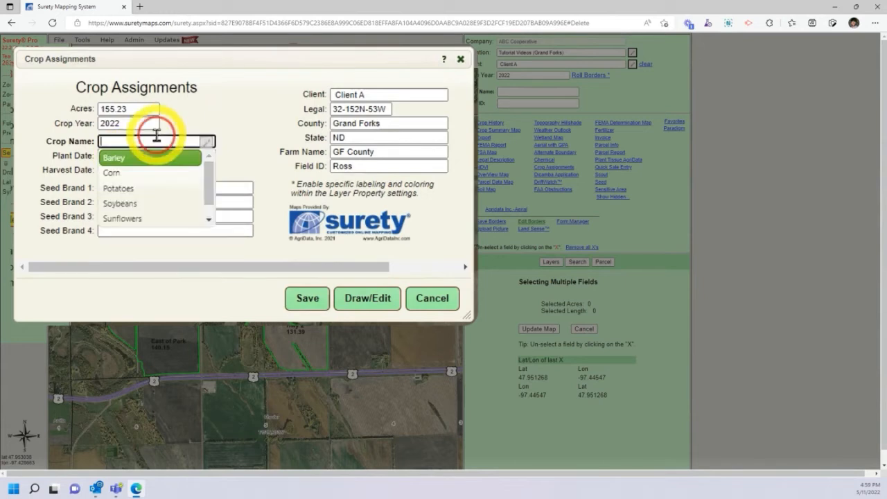
pyautogui.click(176, 174)
pyautogui.click(304, 294)
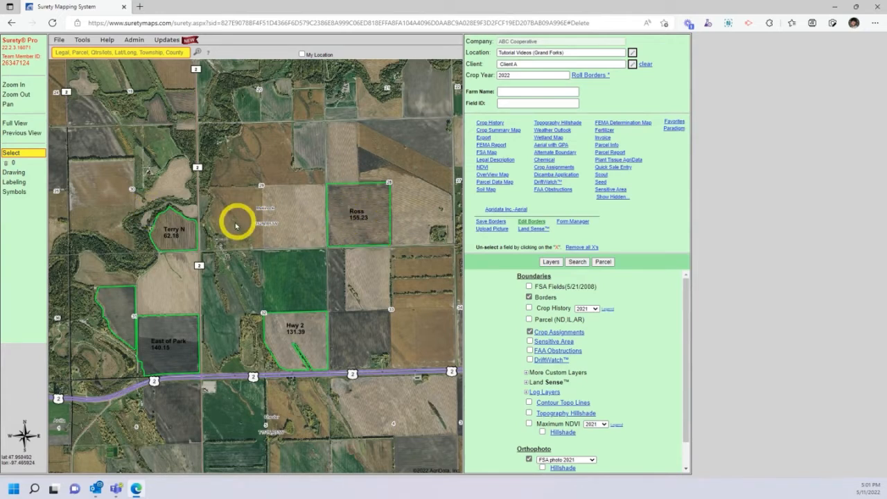
# Select the Terry N field and save a 2022 crop assignment of Soybeans for it.
pyautogui.click(174, 233)
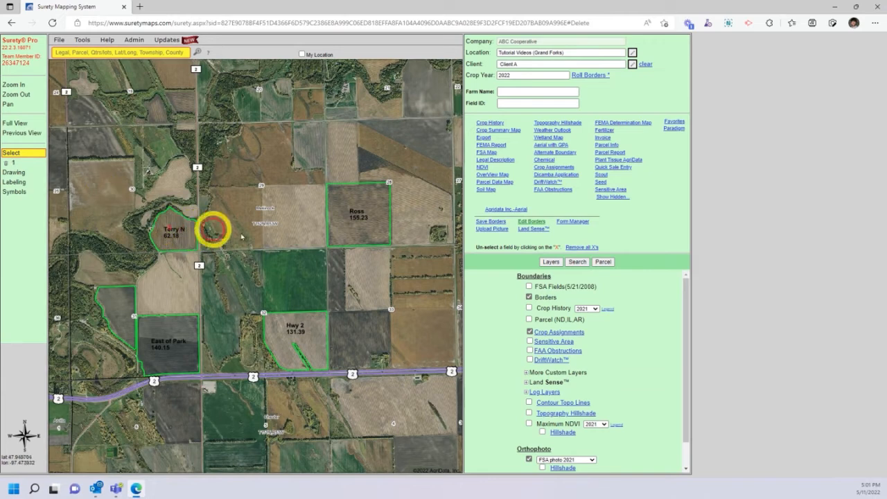
pyautogui.click(562, 168)
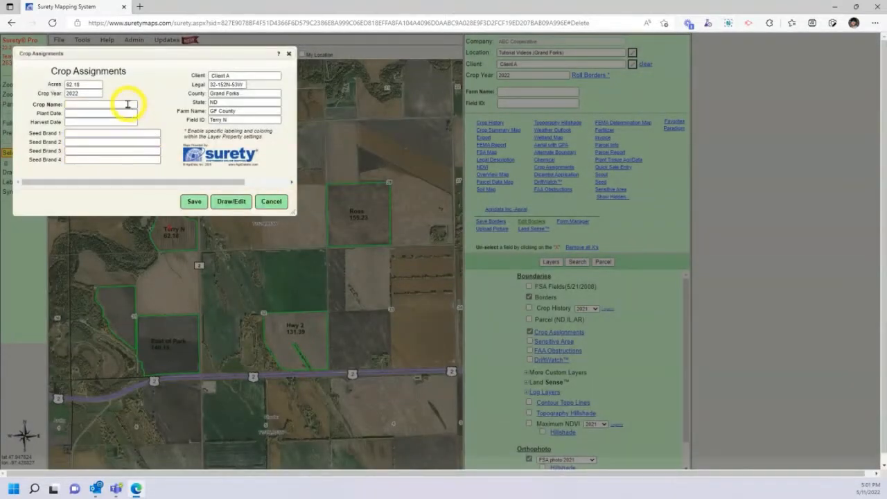
pyautogui.click(127, 104)
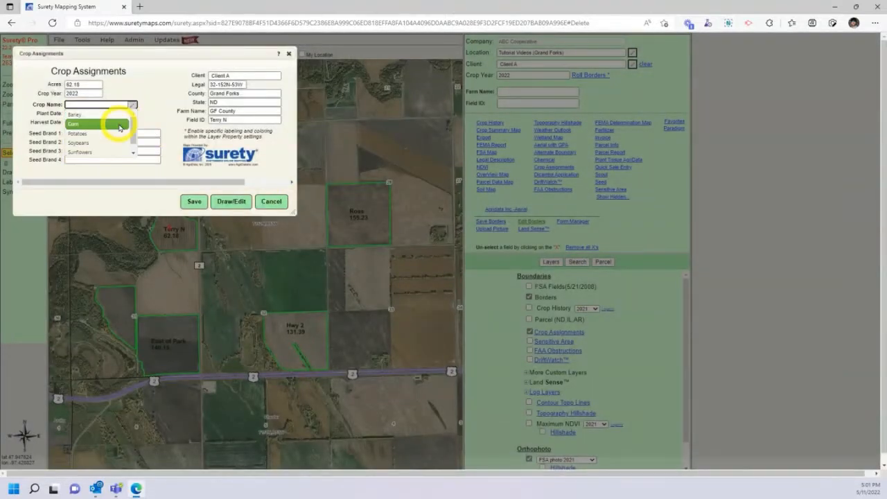
pyautogui.click(102, 147)
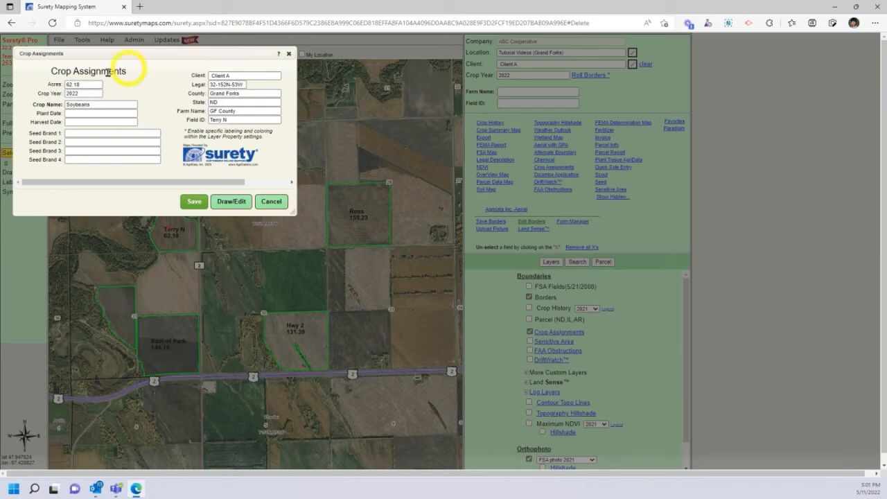
pyautogui.click(193, 203)
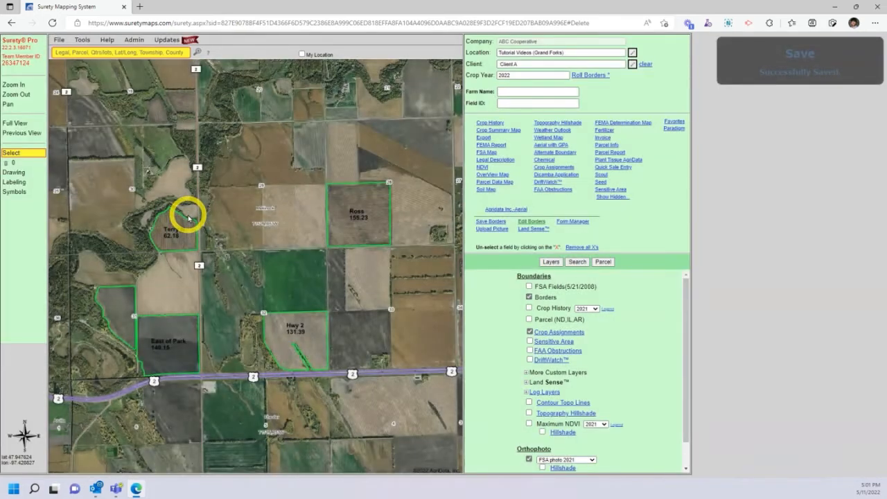
# Create a crop assignment for the Homestead field west of East of Park, reviewing the editable crop name list while choosing its crop.
pyautogui.click(119, 316)
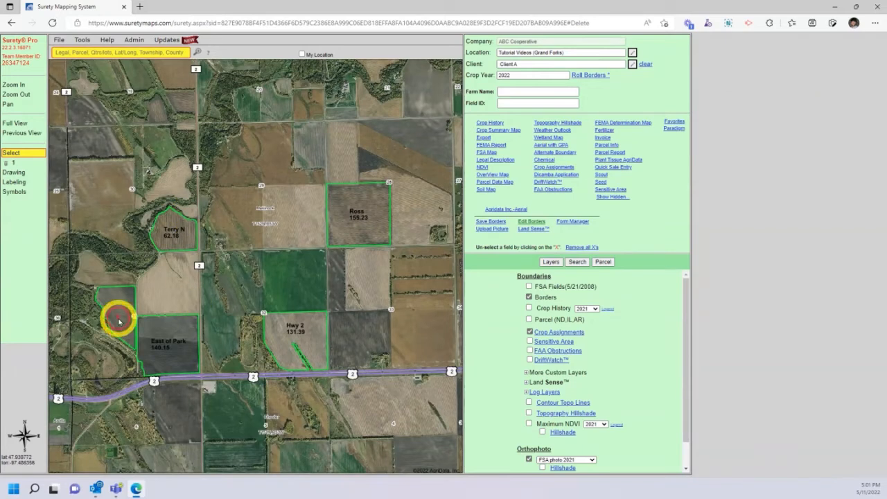
pyautogui.click(561, 168)
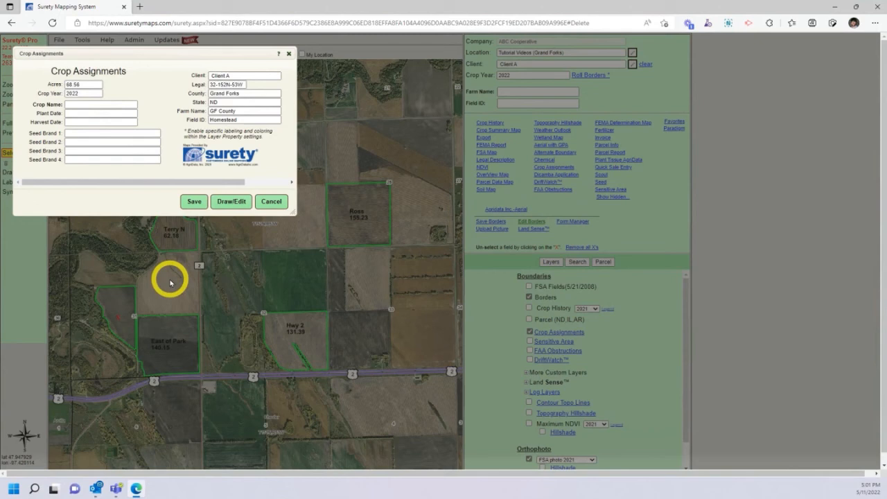
pyautogui.click(101, 104)
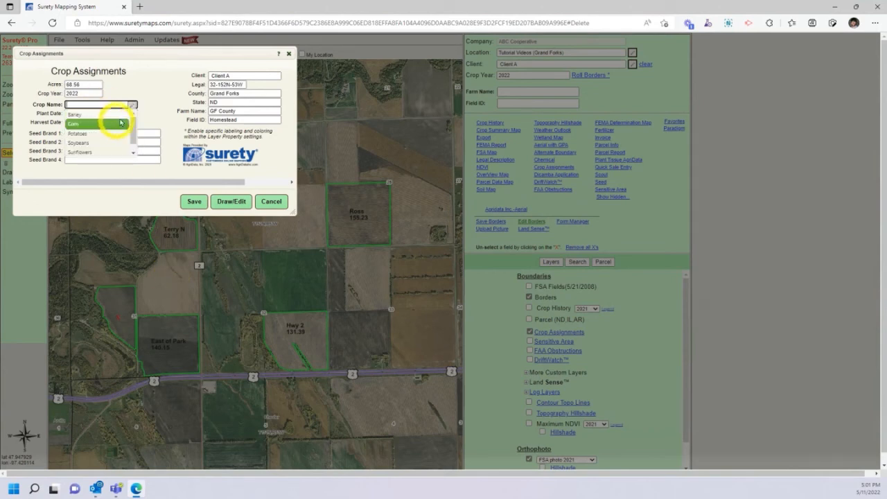
pyautogui.click(130, 102)
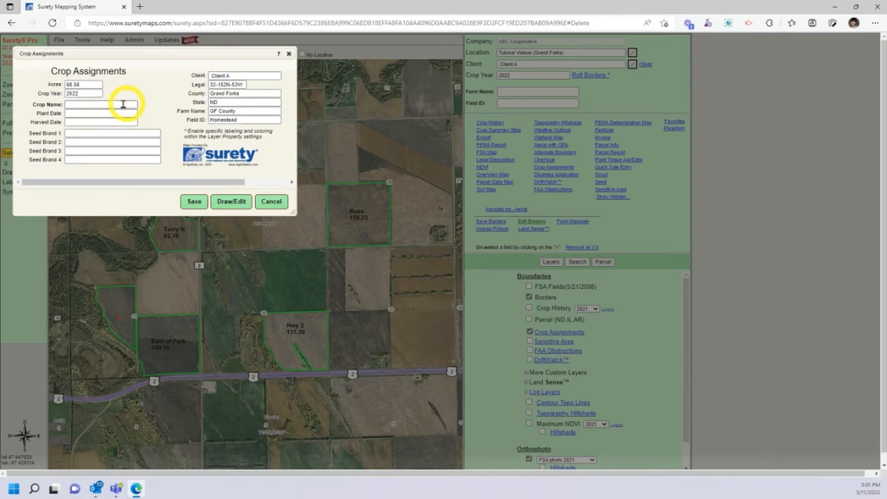
pyautogui.click(133, 104)
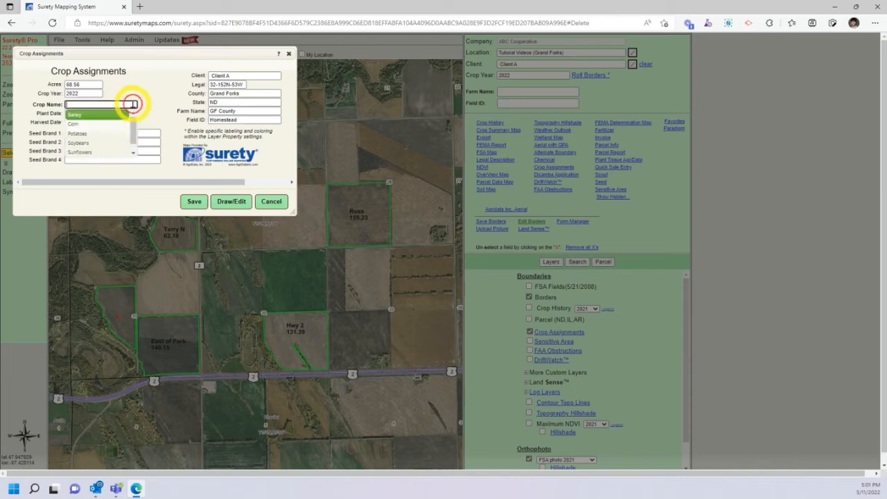
pyautogui.click(132, 108)
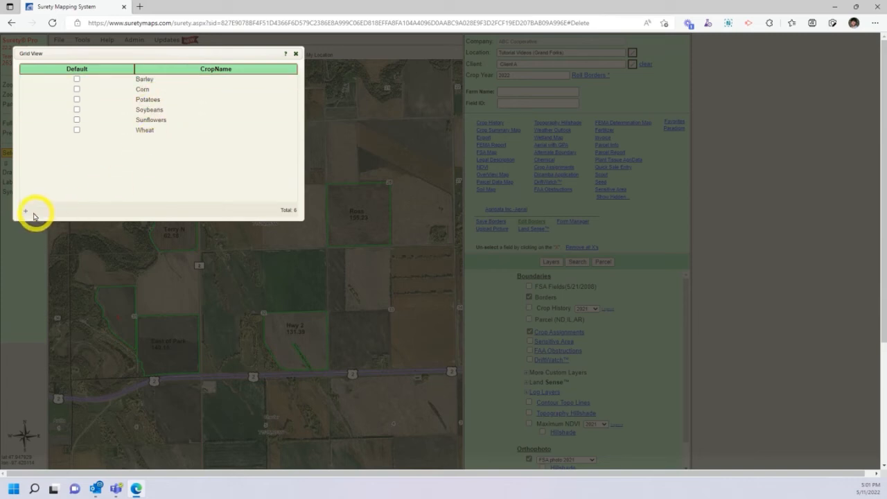
pyautogui.click(295, 53)
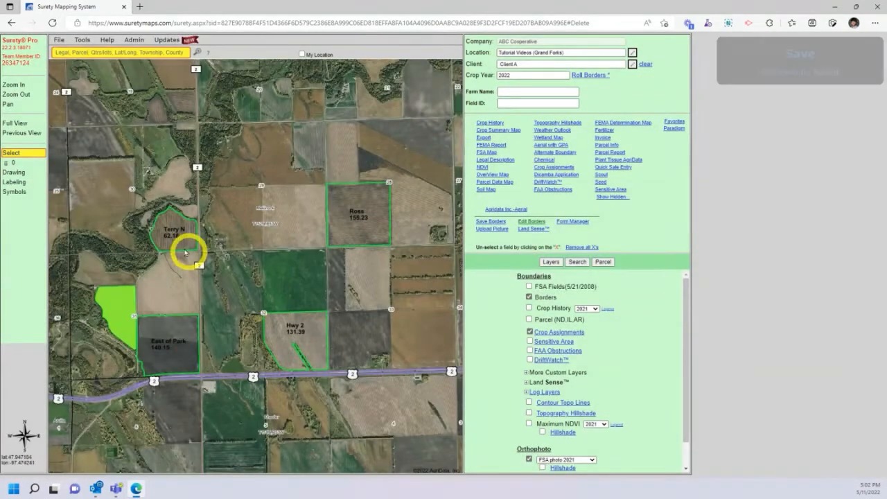
# Select the East of Park field and save a 2022 crop assignment of Potatoes for it.
pyautogui.click(176, 350)
pyautogui.click(547, 168)
pyautogui.click(109, 104)
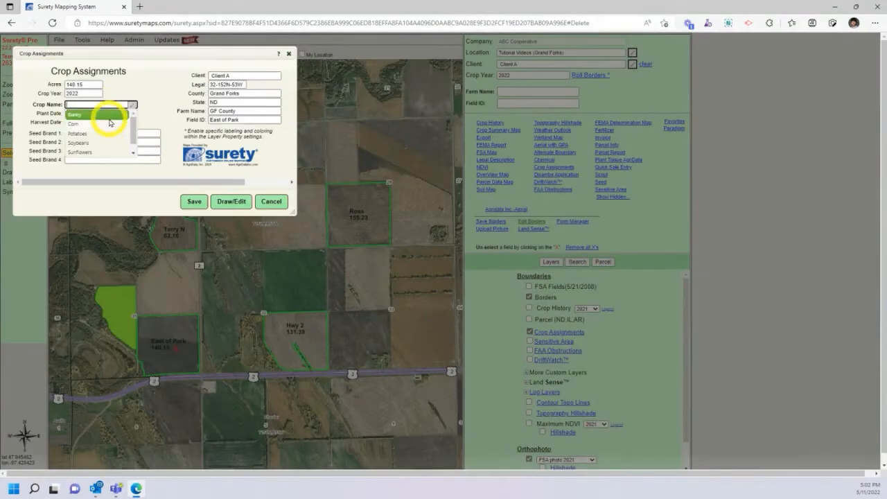
pyautogui.click(109, 133)
pyautogui.click(195, 201)
# Select the Hwy 2 field and save a 2022 crop assignment of Wheat for it.
pyautogui.click(284, 329)
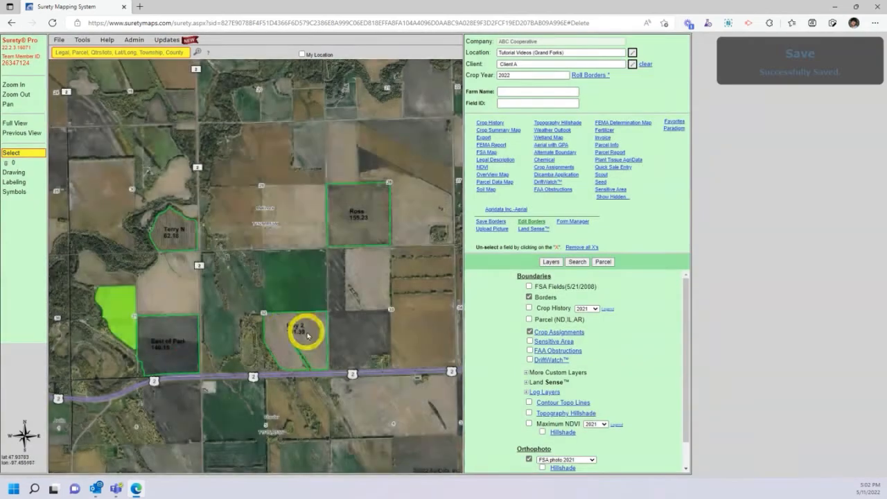
pyautogui.click(128, 104)
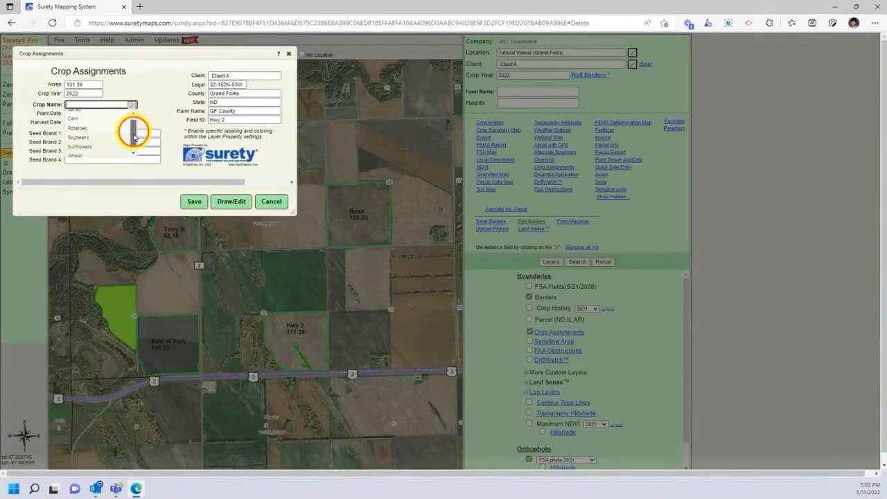
pyautogui.click(124, 153)
pyautogui.click(193, 201)
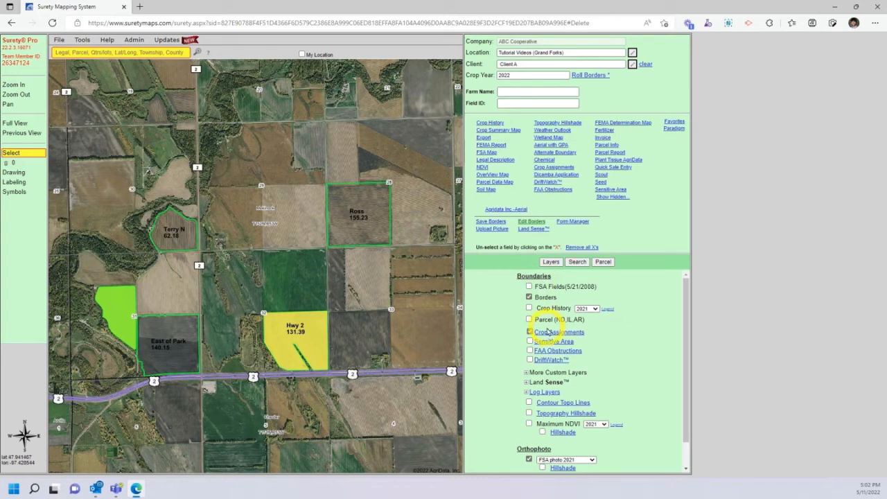
# Set the Crop Assignments layer symbology to color by CropName and open the color settings for the individual crops.
pyautogui.click(550, 333)
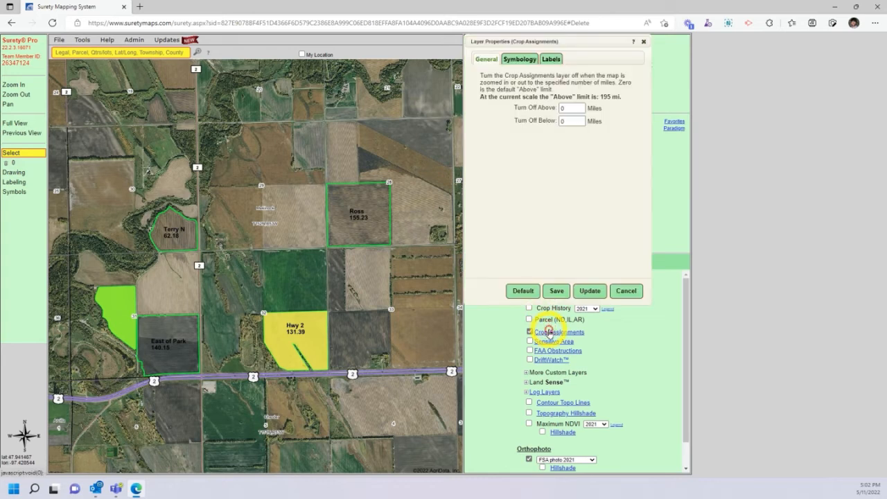
pyautogui.click(524, 64)
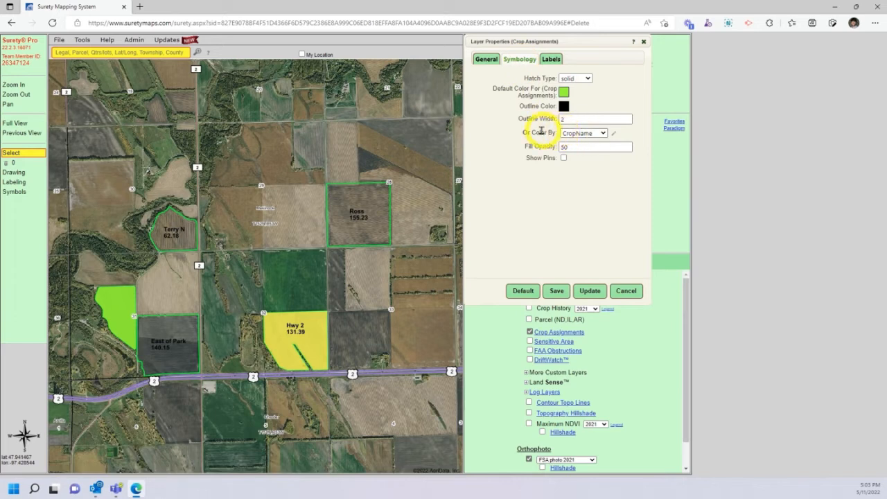
pyautogui.click(570, 134)
pyautogui.click(590, 161)
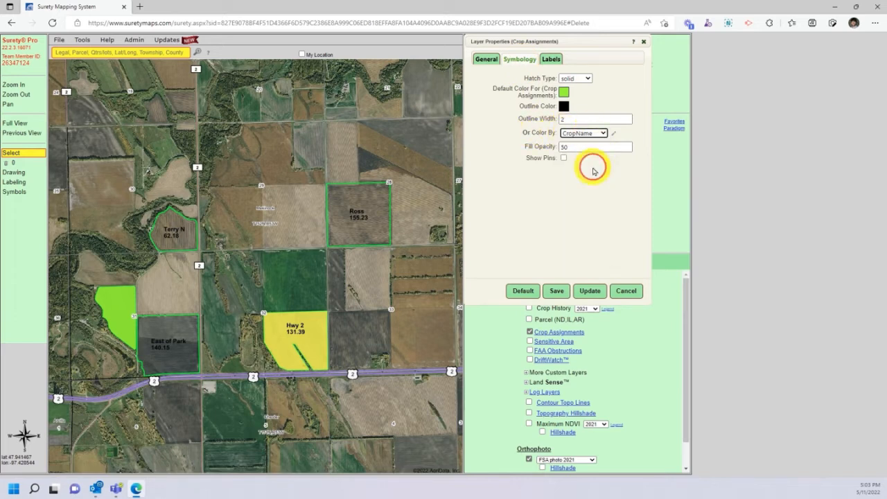
pyautogui.click(613, 135)
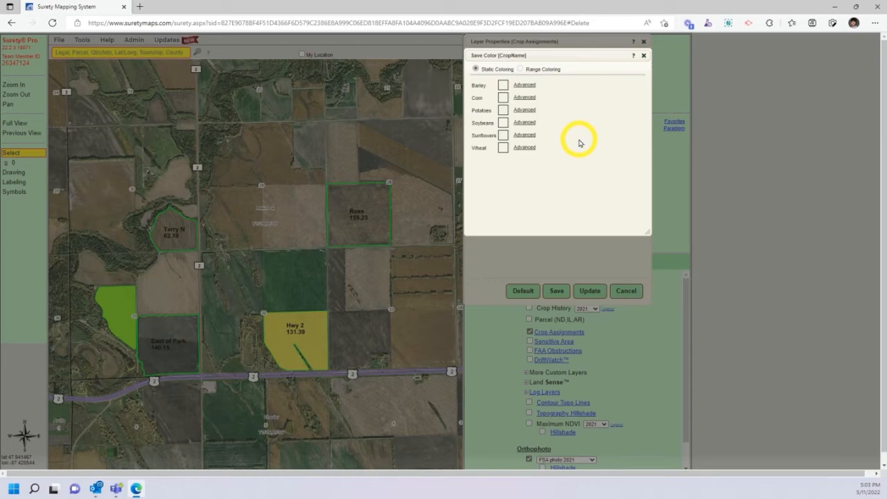
# Set the Crop Assignments colors to olive for Barley, yellow for Corn and light red for Potatoes.
pyautogui.click(506, 86)
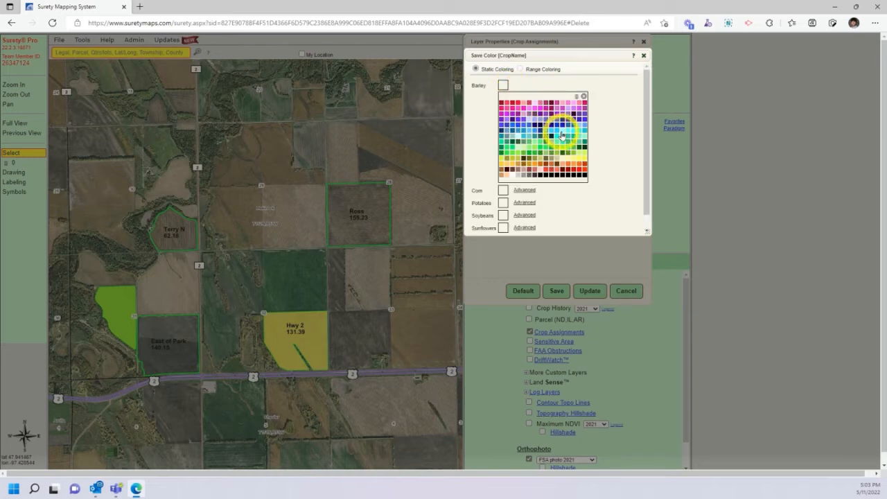
pyautogui.click(534, 160)
pyautogui.click(503, 98)
pyautogui.click(580, 171)
pyautogui.click(504, 110)
pyautogui.click(501, 128)
# Set the colors to green for Soybeans, cyan for Sunflowers and purple for Wheat, and save the Crop Assignments layer properties.
pyautogui.click(503, 123)
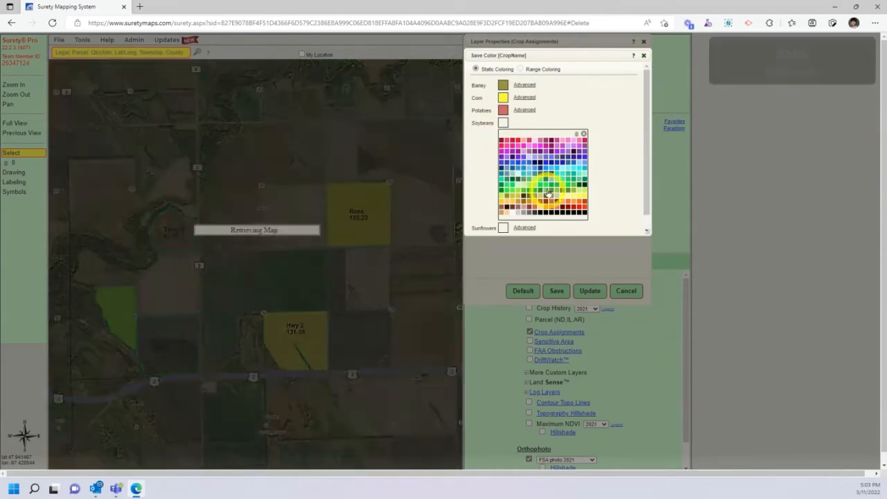
pyautogui.click(539, 192)
pyautogui.click(503, 135)
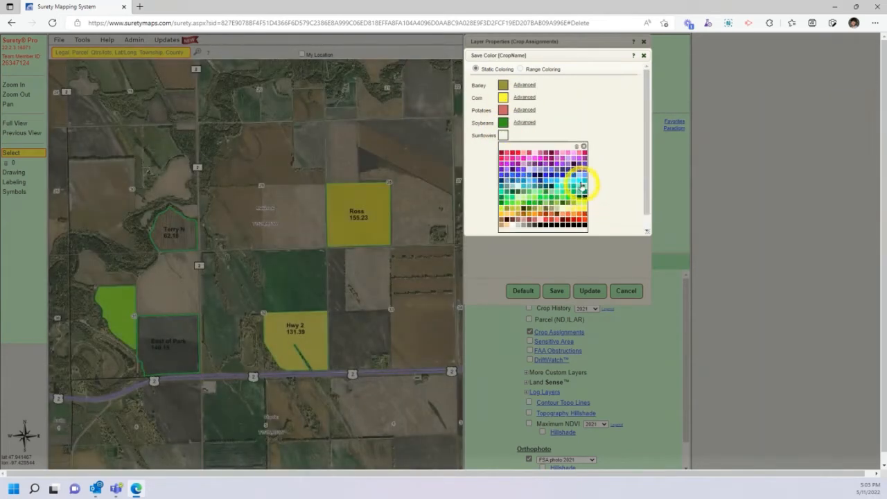
pyautogui.click(585, 185)
pyautogui.click(504, 148)
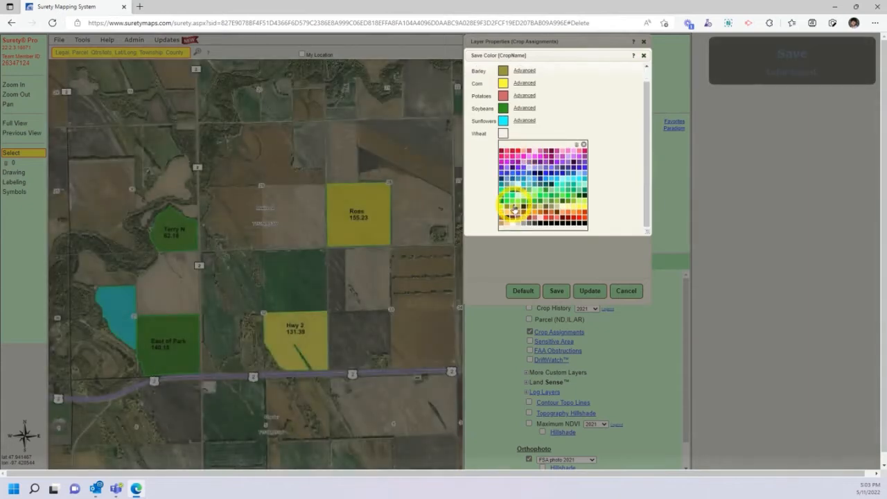
pyautogui.click(507, 166)
pyautogui.click(644, 55)
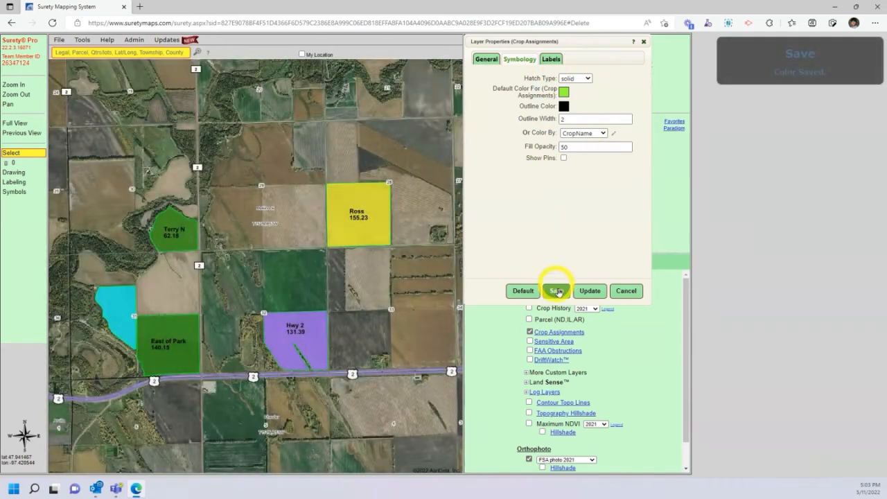
pyautogui.click(558, 291)
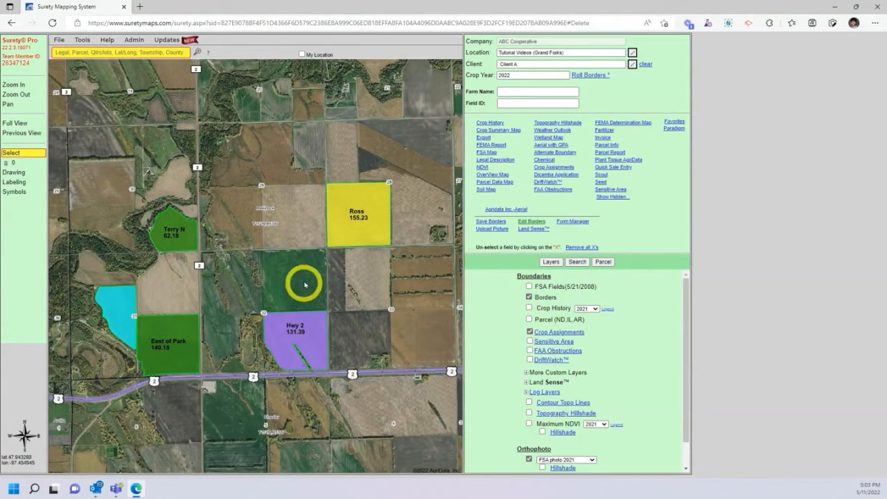
# Select all five Client A fields from the Crop Assignments layer and create a Crop Summary Map for them.
pyautogui.click(39, 86)
pyautogui.moveTo(69, 153); pyautogui.dragTo(411, 396)
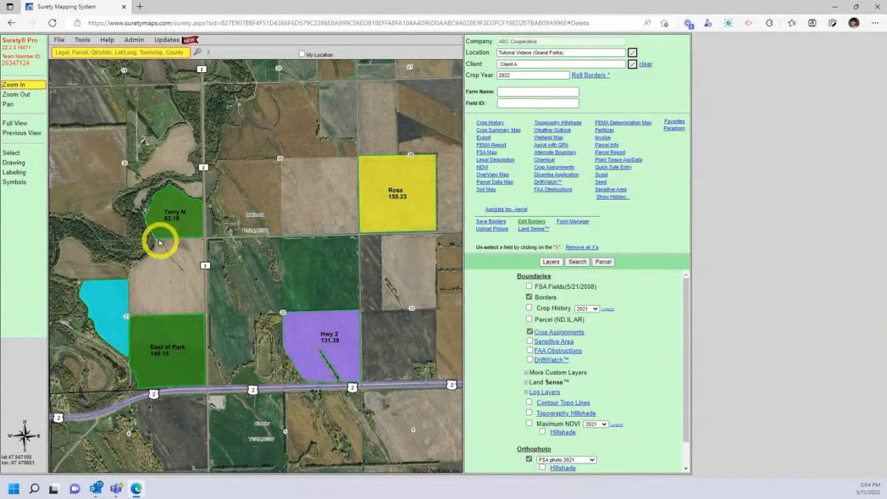
pyautogui.click(24, 104)
pyautogui.moveTo(220, 212)
pyautogui.mouseDown()
pyautogui.moveTo(234, 214)
pyautogui.moveTo(224, 229)
pyautogui.mouseUp()
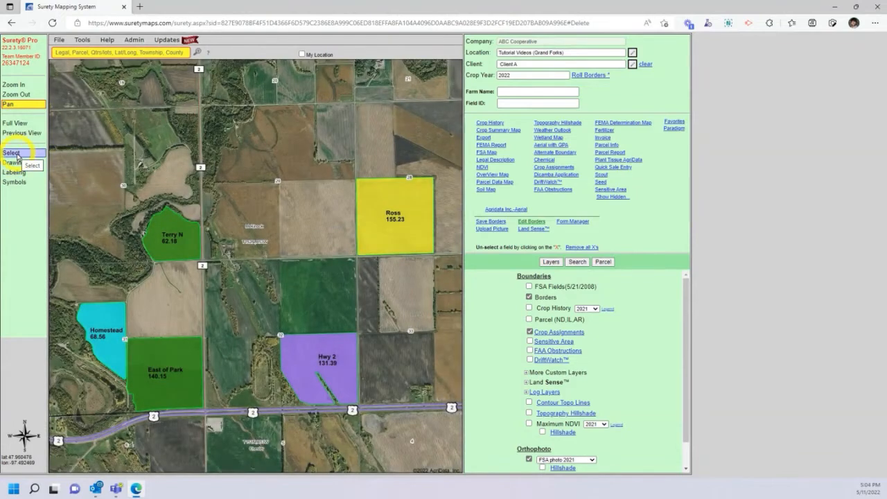
pyautogui.click(18, 154)
pyautogui.moveTo(63, 182); pyautogui.dragTo(444, 421)
pyautogui.click(366, 246)
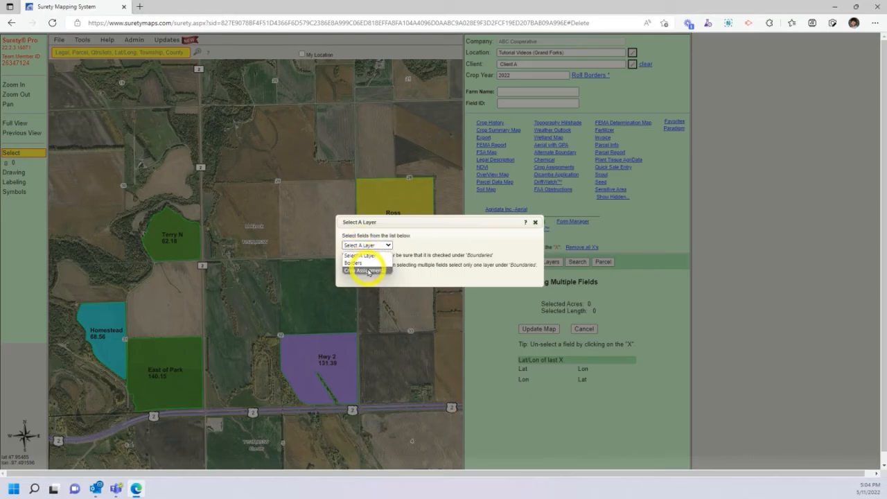
pyautogui.click(368, 271)
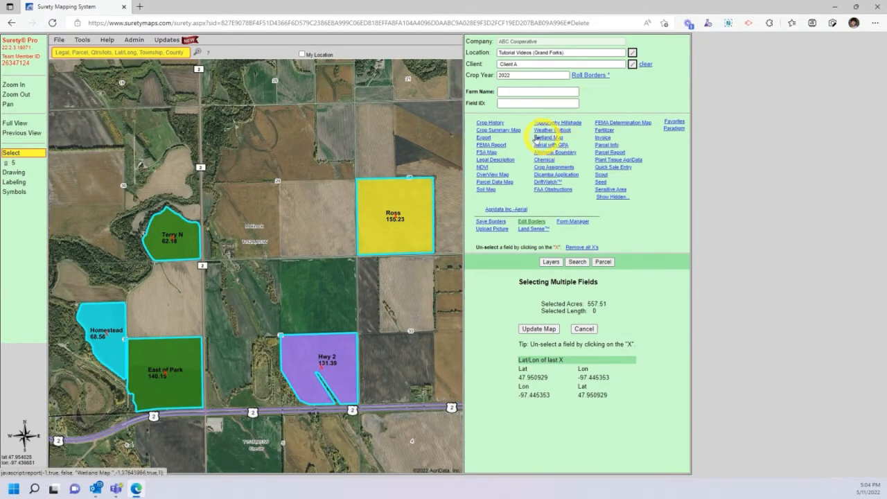
pyautogui.click(497, 131)
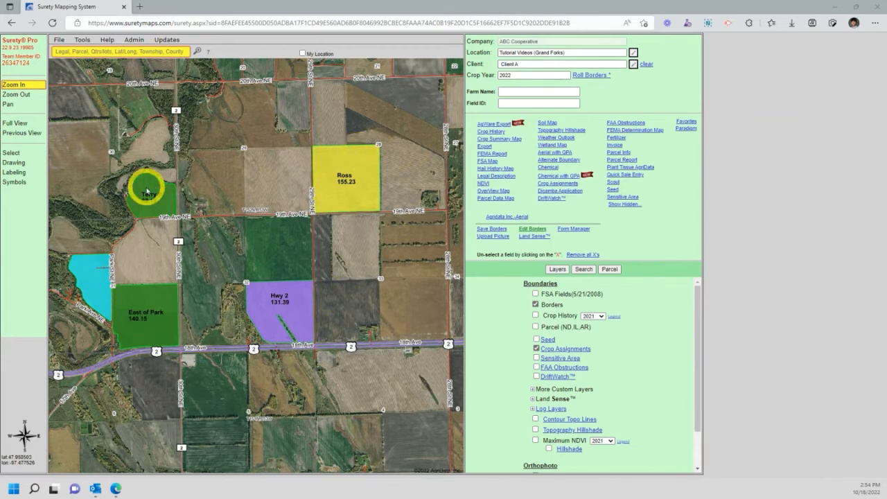
# Show the Seed layer on the map and hide the Crop Assignments layer.
pyautogui.click(540, 330)
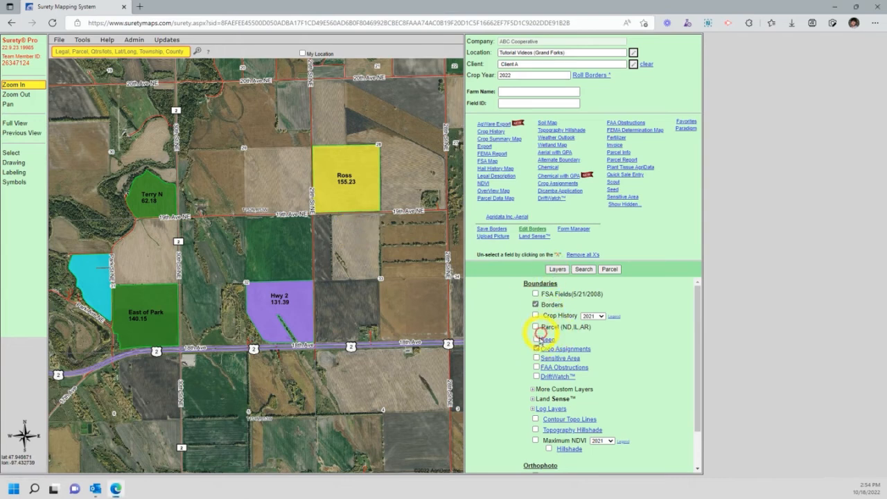
pyautogui.click(536, 340)
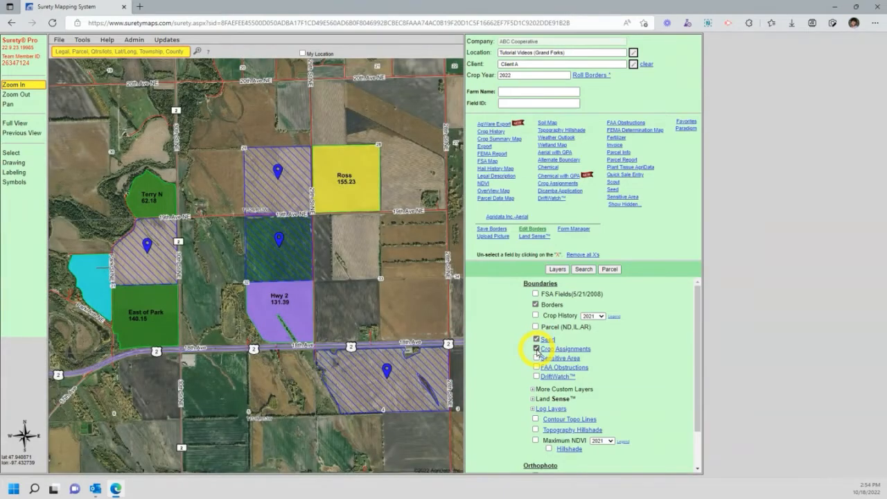
pyautogui.click(536, 349)
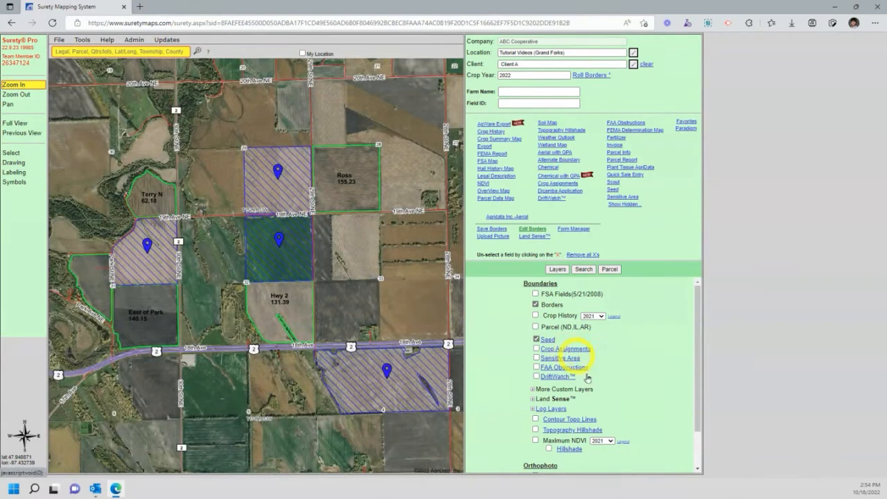
# Set the Seed layer symbology to color by CropName and save the layer properties.
pyautogui.click(547, 339)
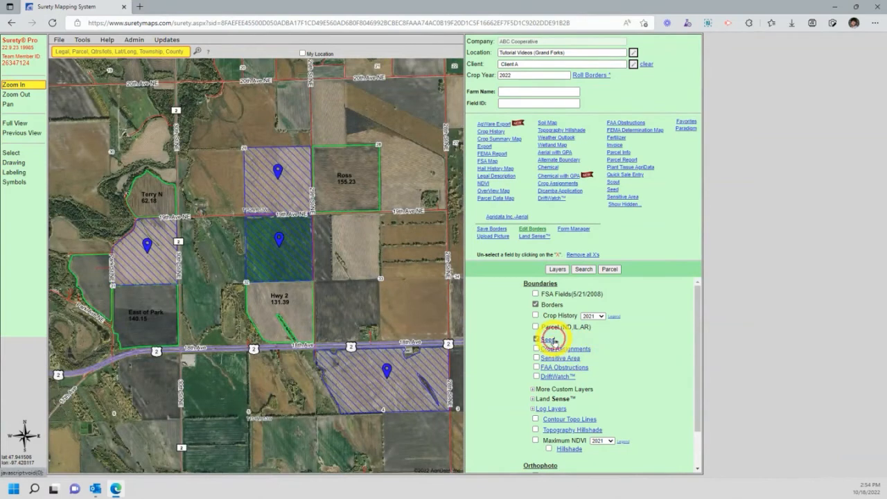
pyautogui.click(520, 59)
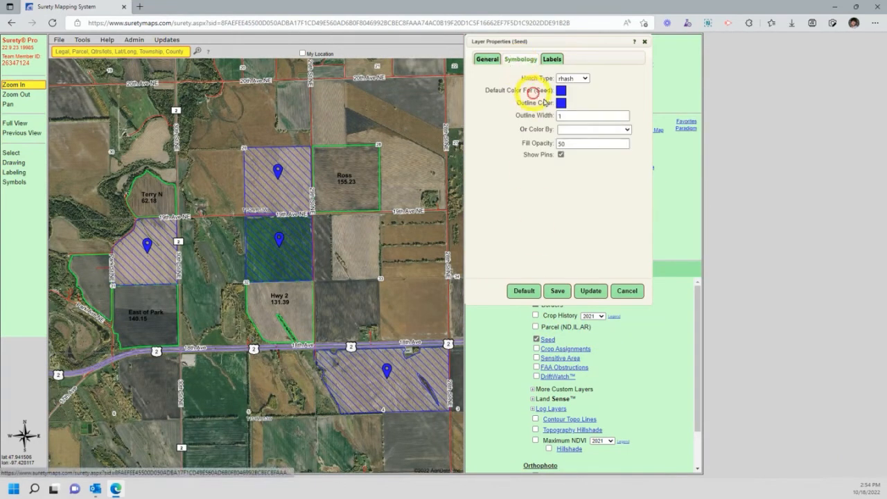
pyautogui.click(605, 132)
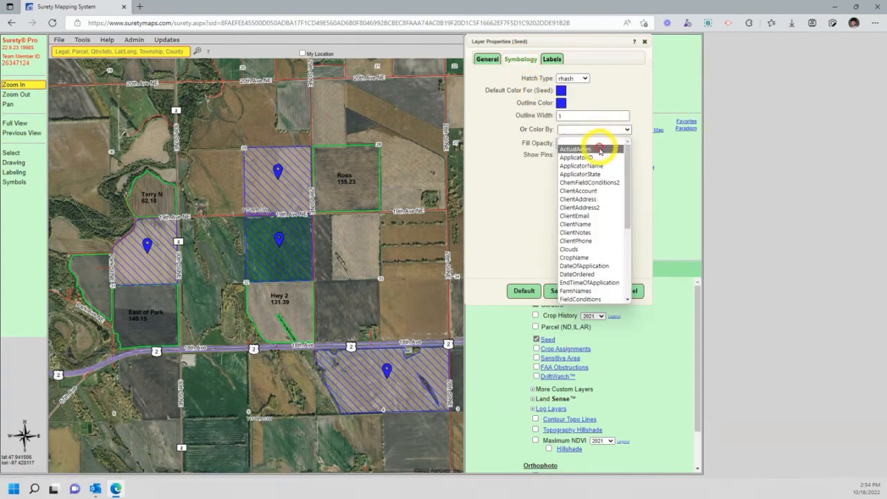
pyautogui.click(583, 257)
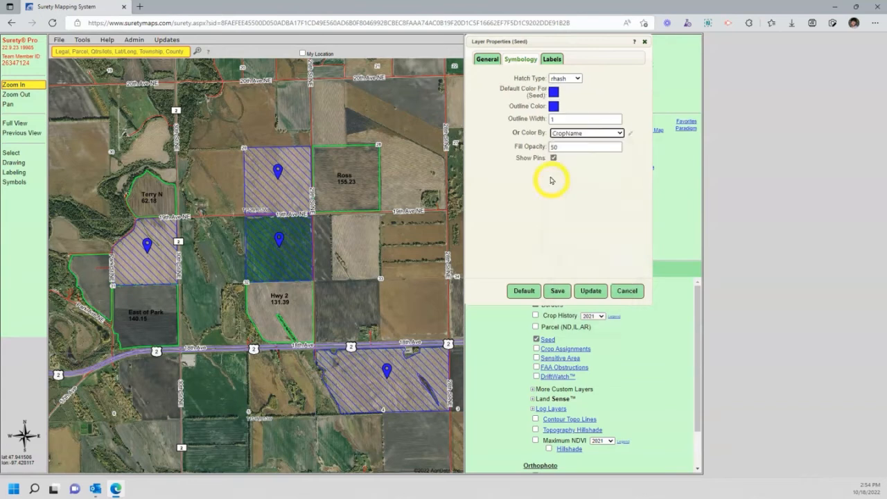
pyautogui.click(559, 292)
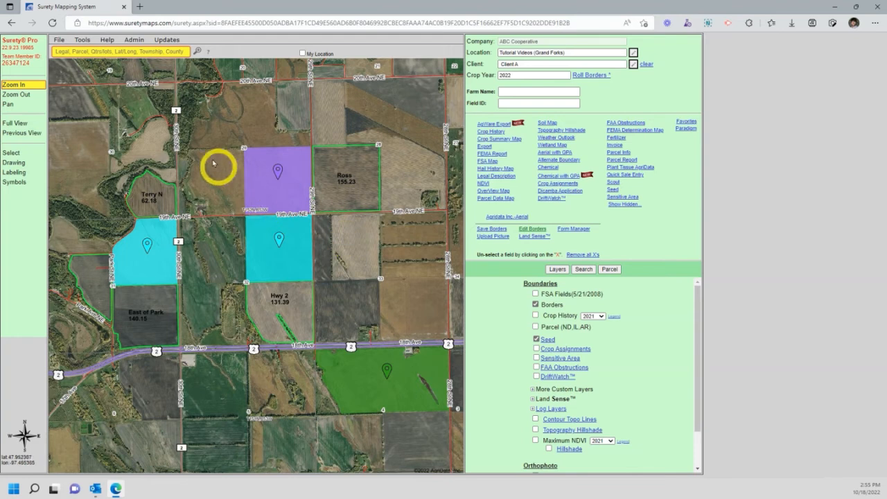
# Launch Forms Designer and open the existing Crop Summary Map form for editing.
pyautogui.click(125, 41)
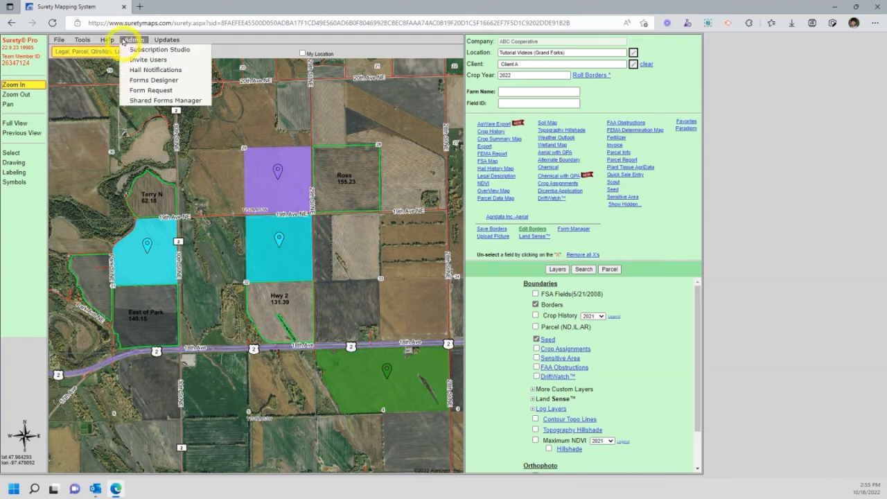
pyautogui.click(147, 82)
pyautogui.moveTo(390, 172); pyautogui.dragTo(374, 154)
pyautogui.doubleClick(371, 147)
pyautogui.moveTo(451, 29); pyautogui.dragTo(543, 42)
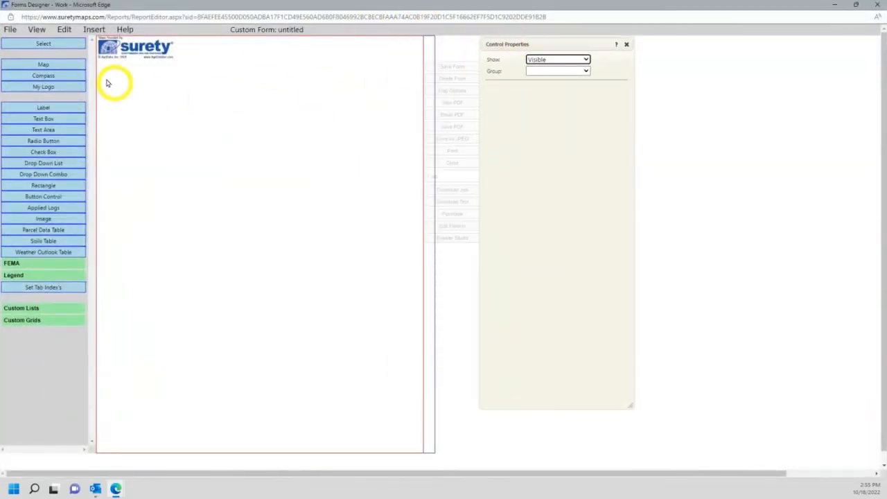
pyautogui.click(10, 29)
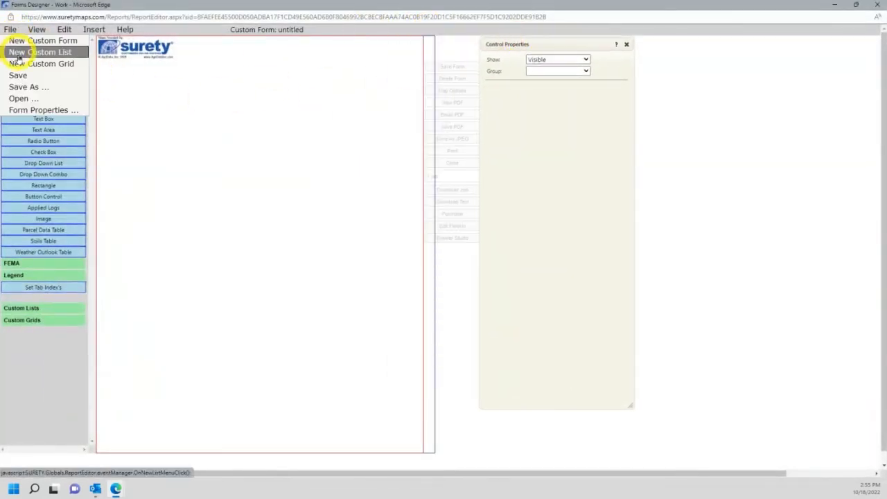
pyautogui.click(20, 99)
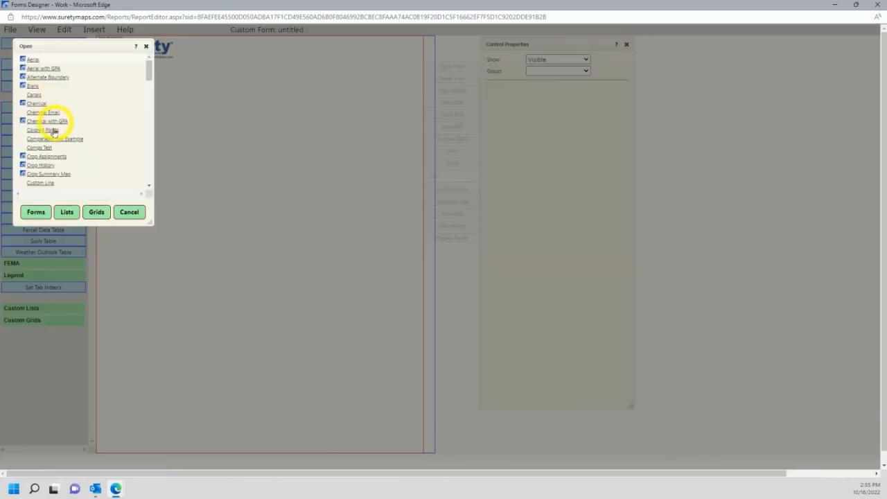
pyautogui.scroll(-1, 53, 135)
pyautogui.click(54, 155)
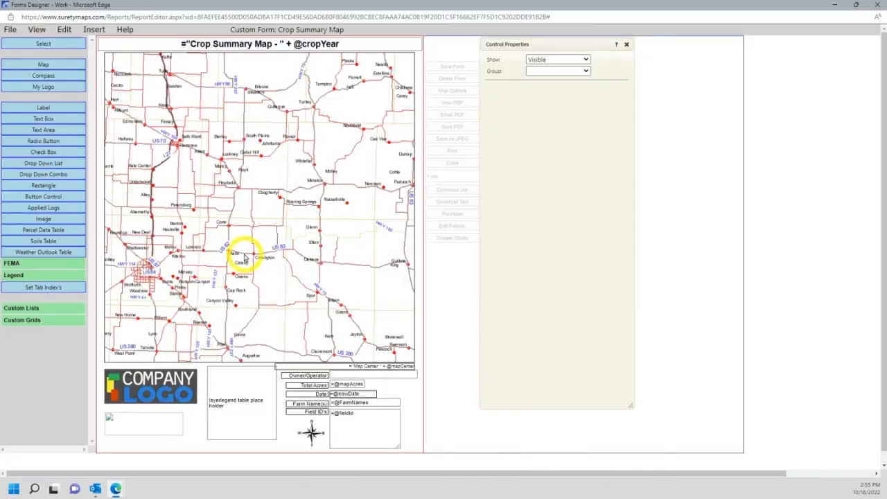
# Open the legend columns of the form's layerlegend table and set the legend layer to Seed.
pyautogui.click(227, 409)
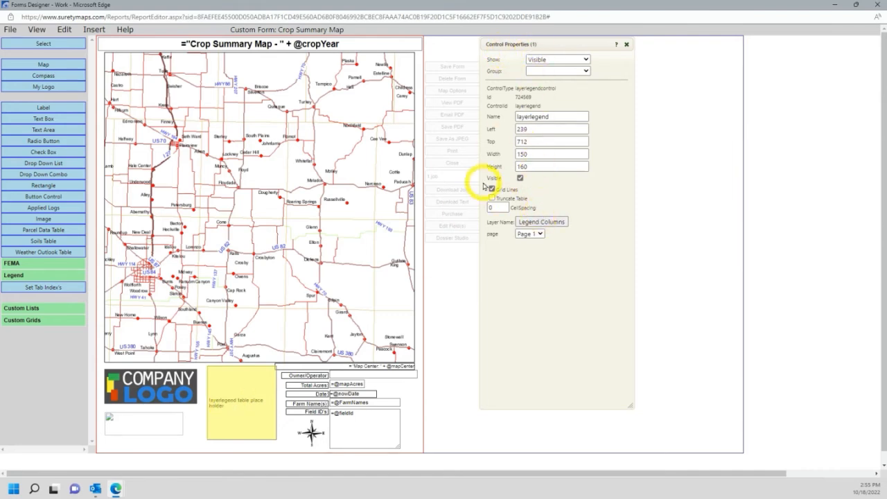
pyautogui.click(537, 224)
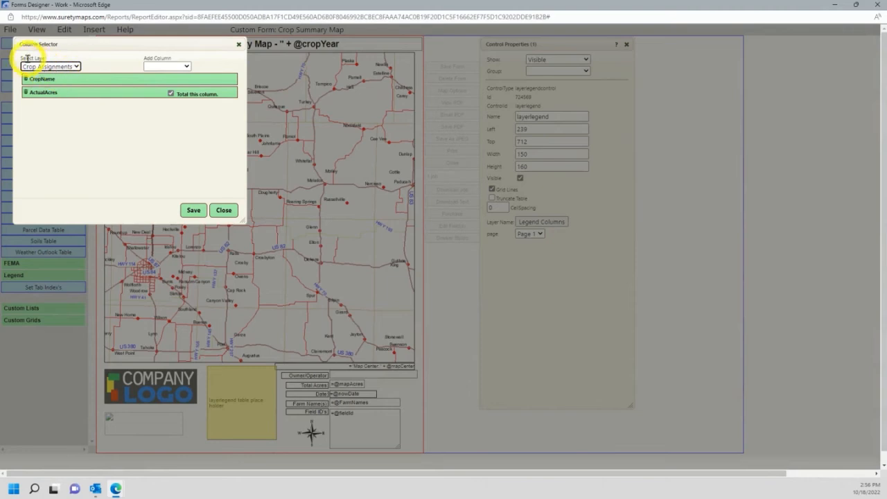
pyautogui.click(68, 67)
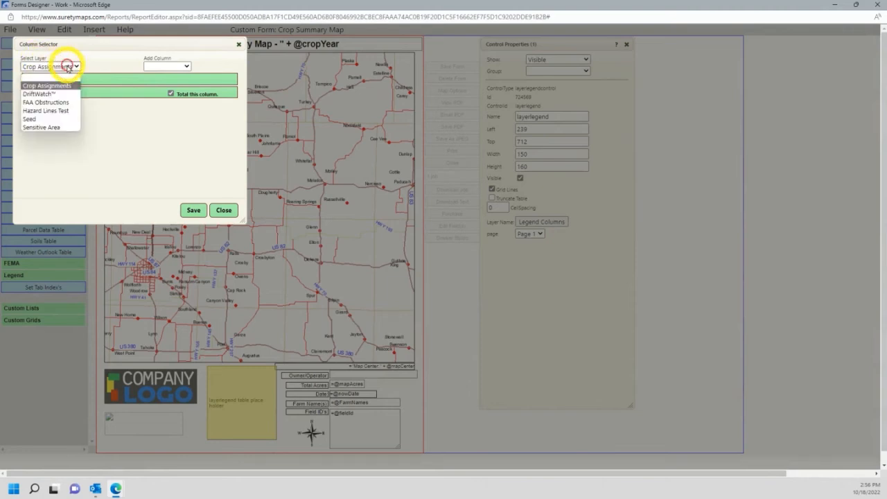
pyautogui.click(60, 119)
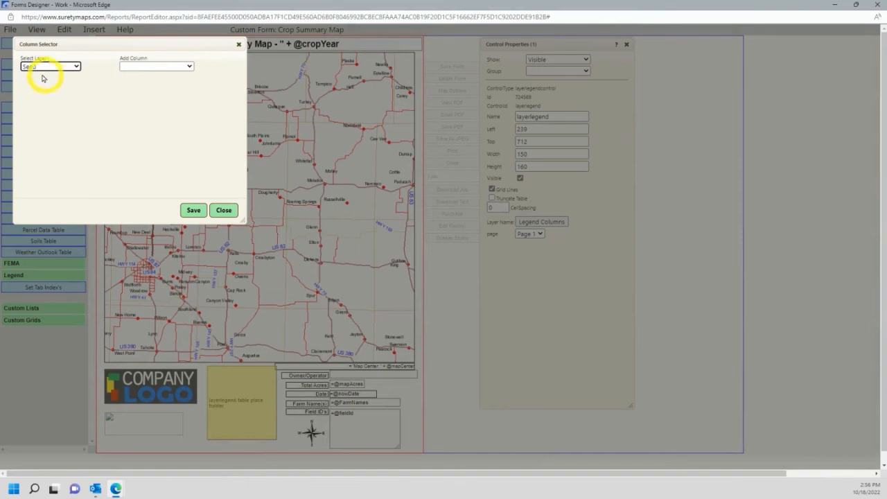
# Add CropName and ActualAcres columns to the Seed legend, total the ActualAcres column, and save the column selection.
pyautogui.click(155, 70)
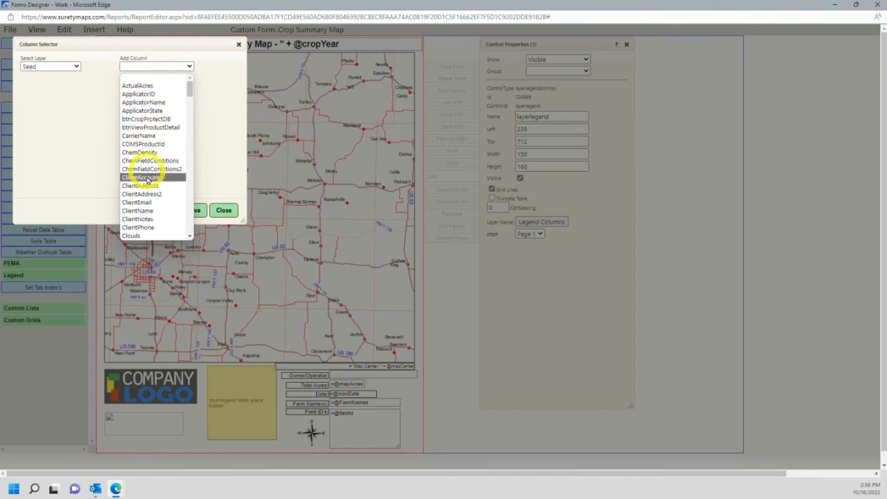
pyautogui.scroll(-1, 148, 219)
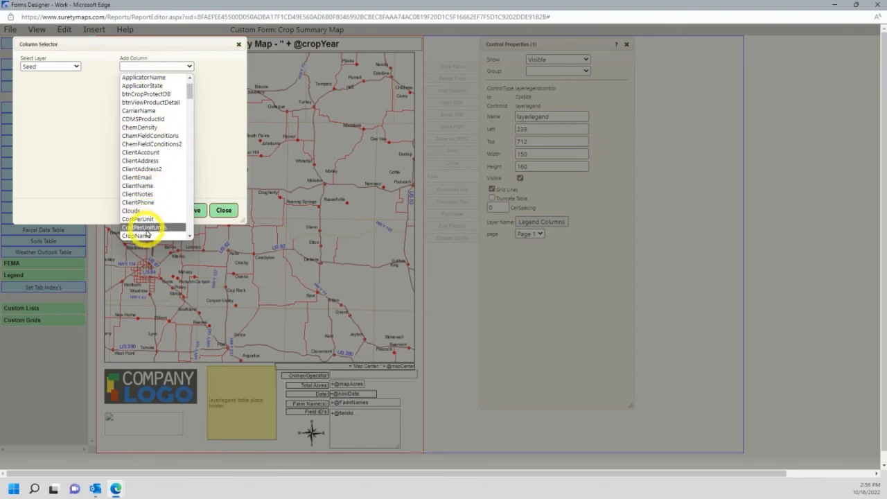
pyautogui.click(147, 236)
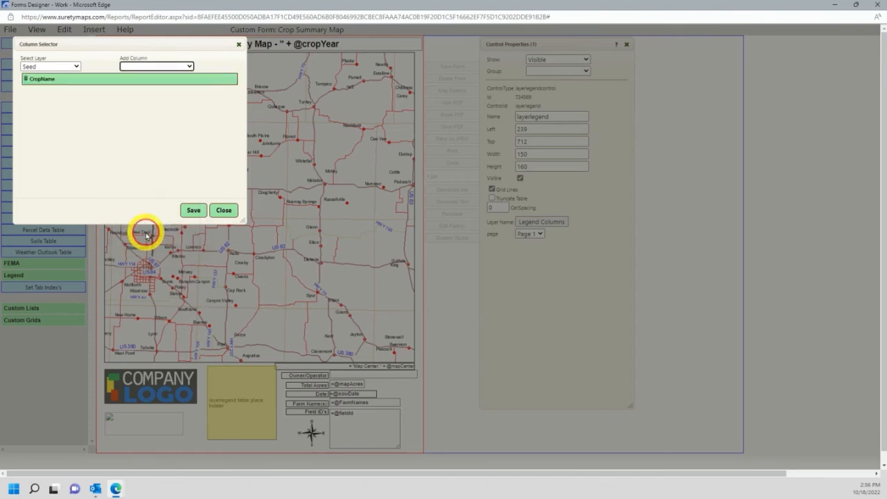
pyautogui.click(145, 66)
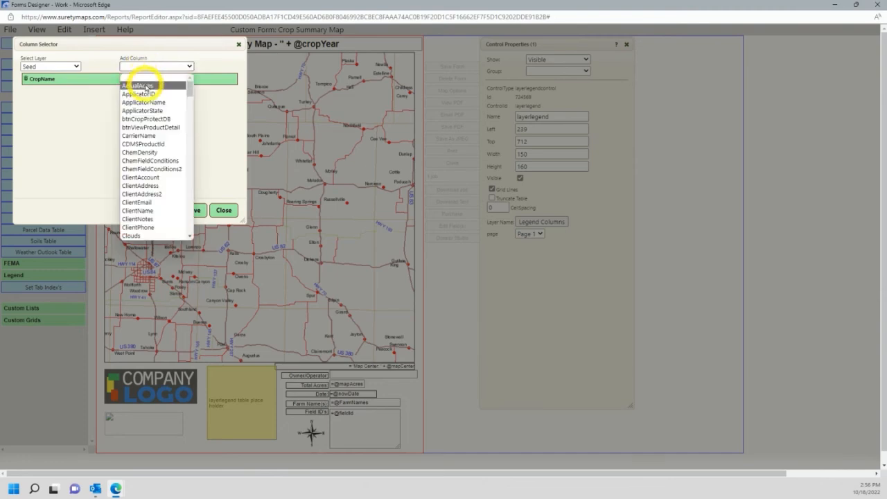
pyautogui.click(138, 86)
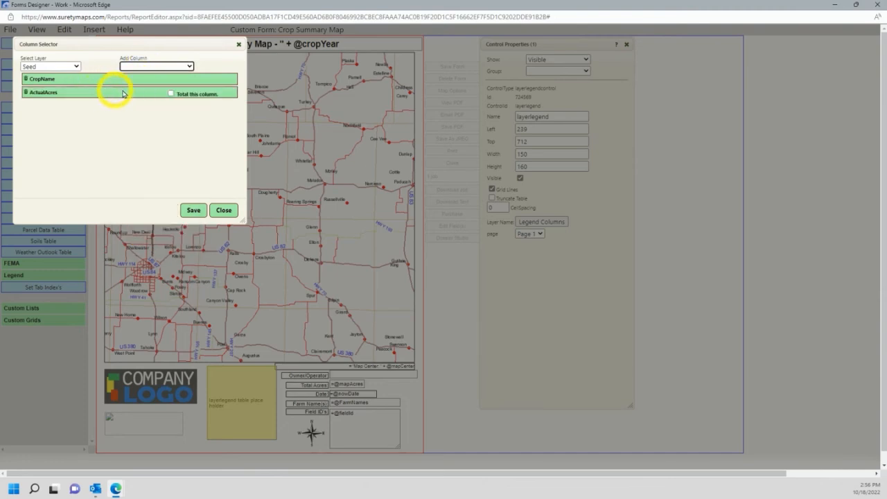
pyautogui.click(171, 93)
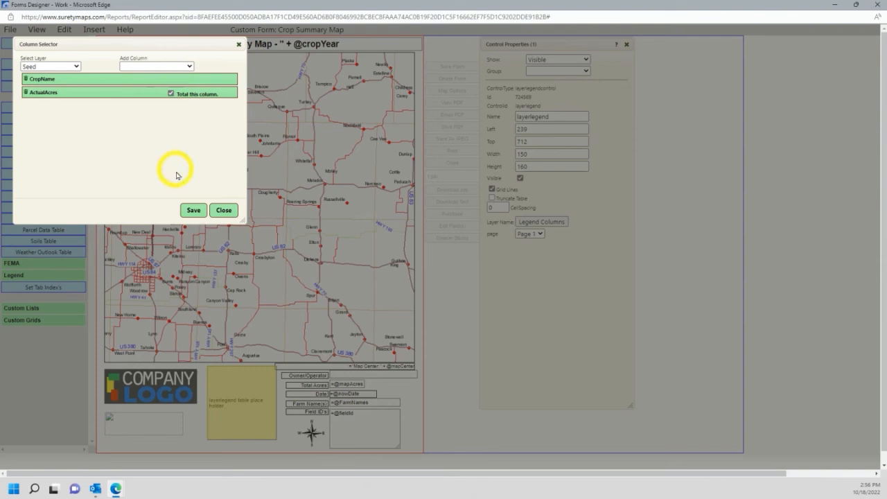
pyautogui.click(192, 212)
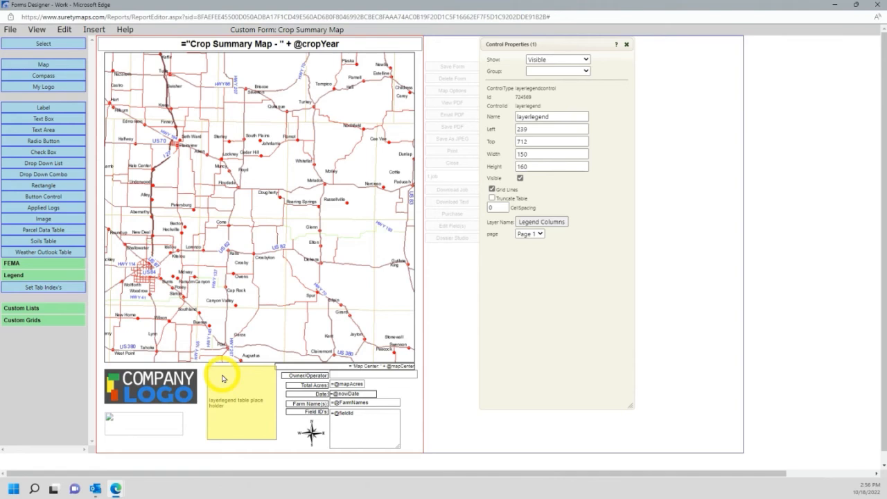
# Save the form as a new Company-level form named "Crop Summary Map- Seed" and mark it for release.
pyautogui.click(10, 29)
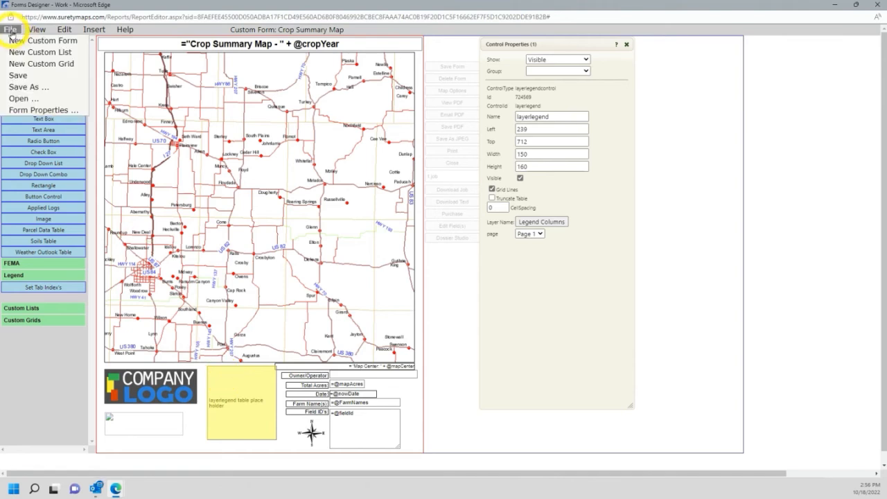
pyautogui.click(23, 86)
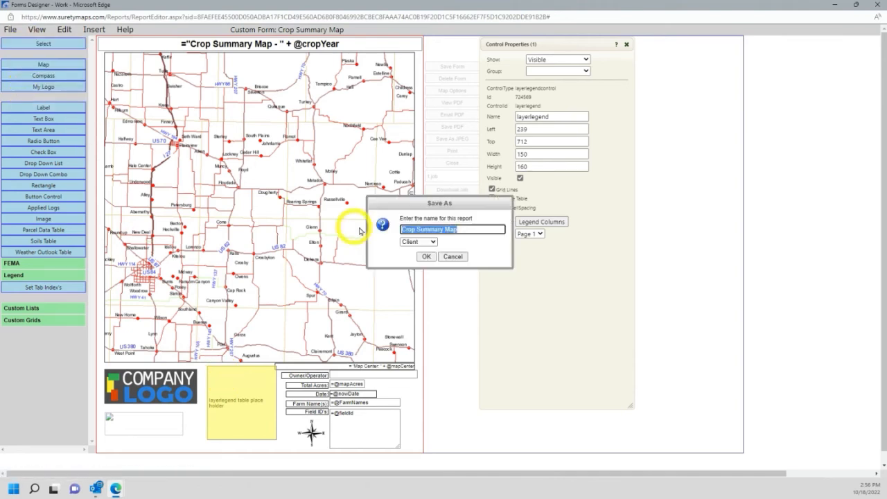
pyautogui.click(467, 231)
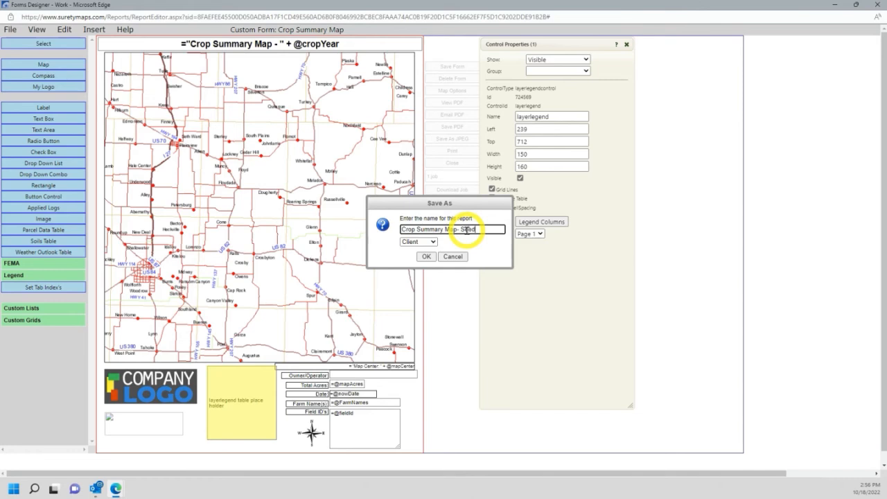
pyautogui.write('- Seed')
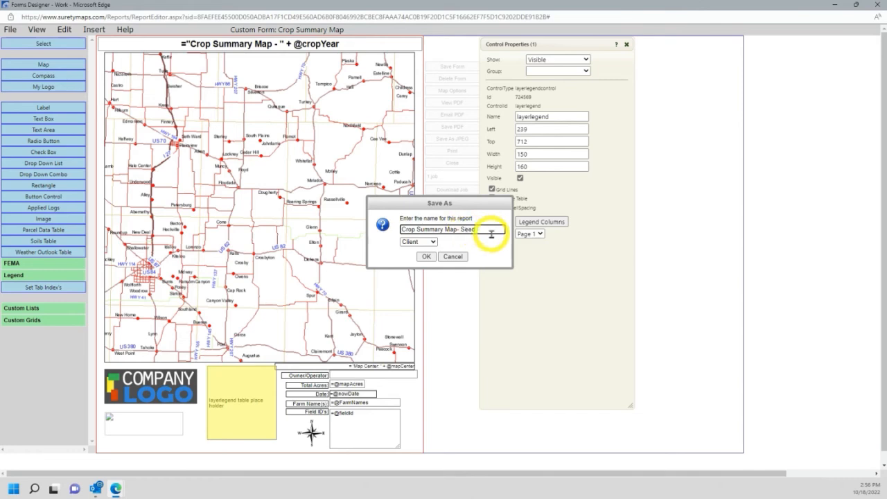
pyautogui.click(416, 242)
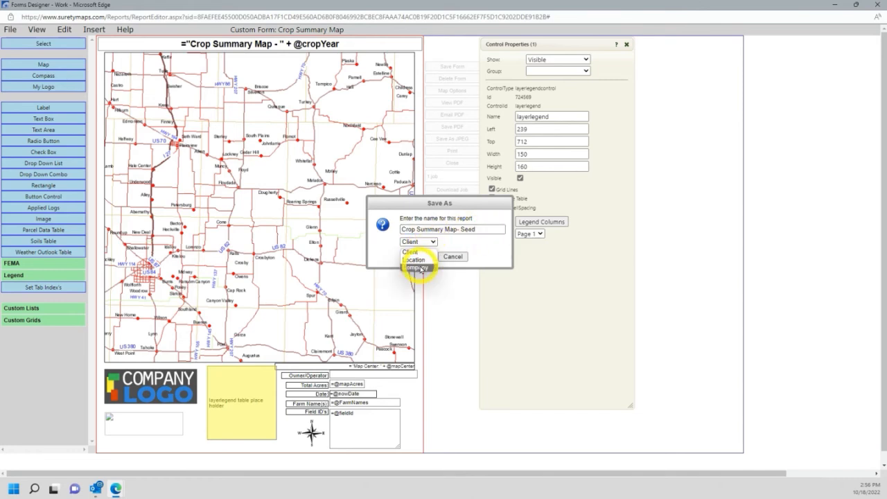
pyautogui.click(420, 269)
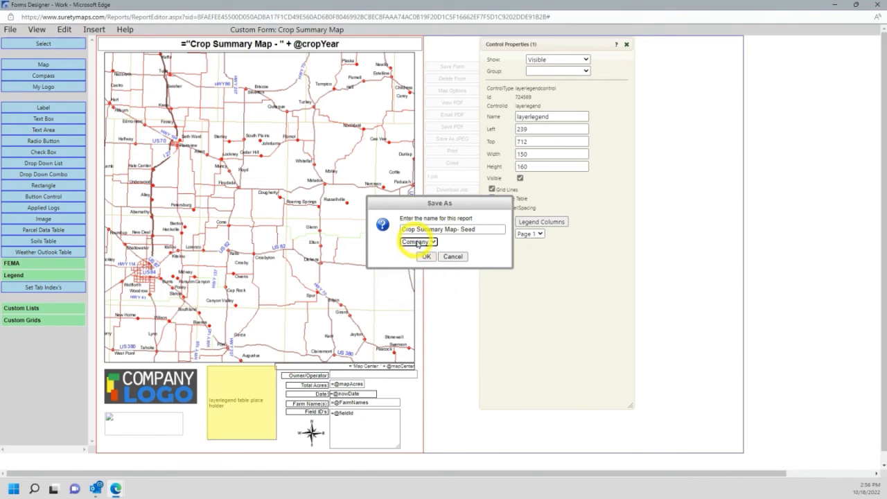
pyautogui.click(427, 257)
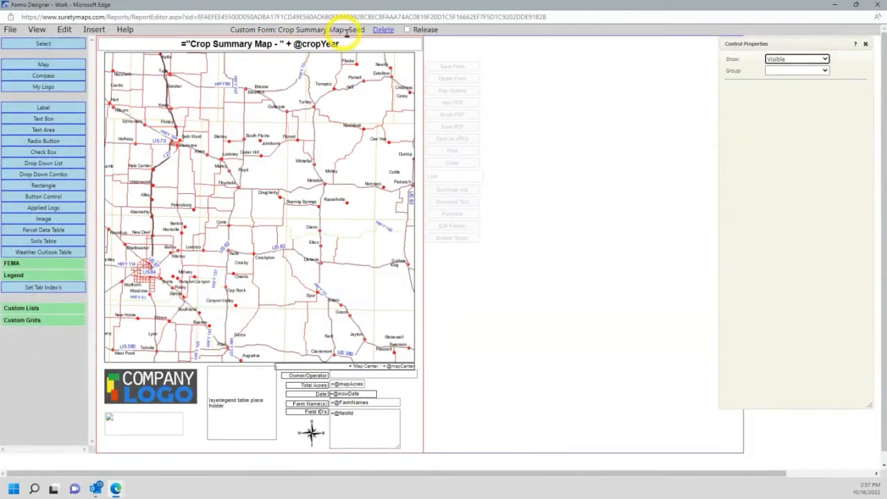
pyautogui.click(407, 30)
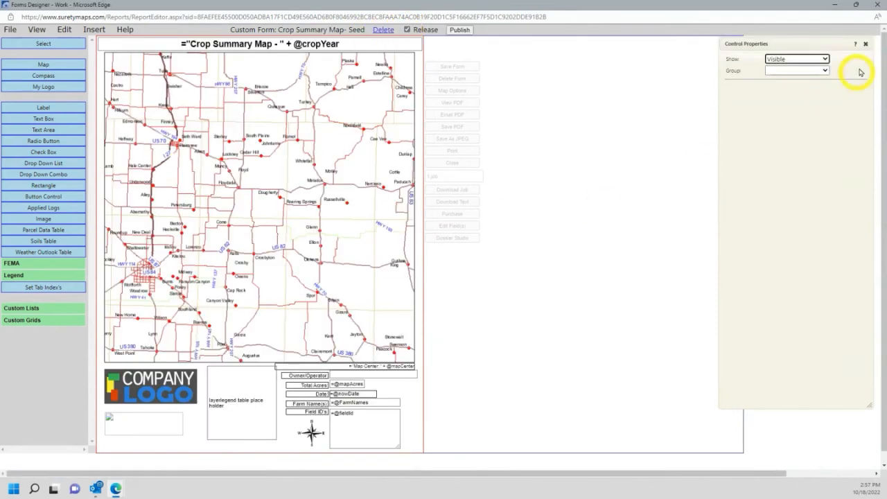
# Return to the mapping window, add Crop Summary Map- Seed from My Forms/Maps to the favorite forms, and save.
pyautogui.click(837, 5)
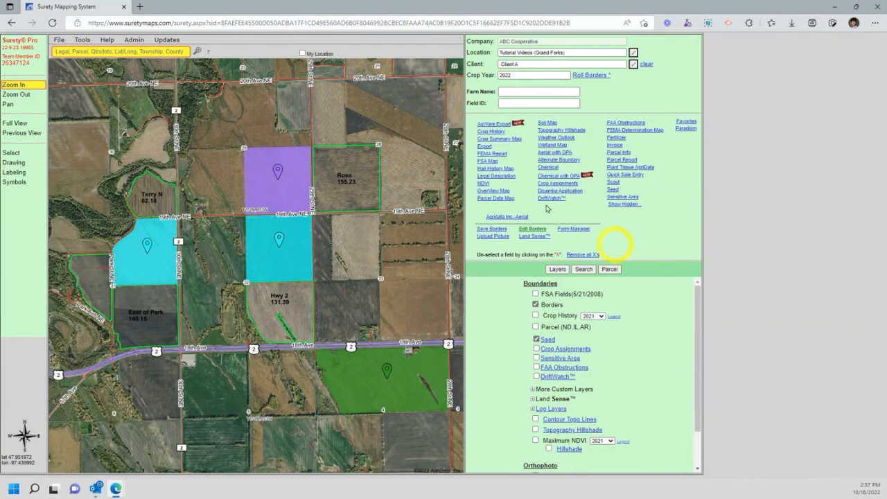
pyautogui.click(688, 122)
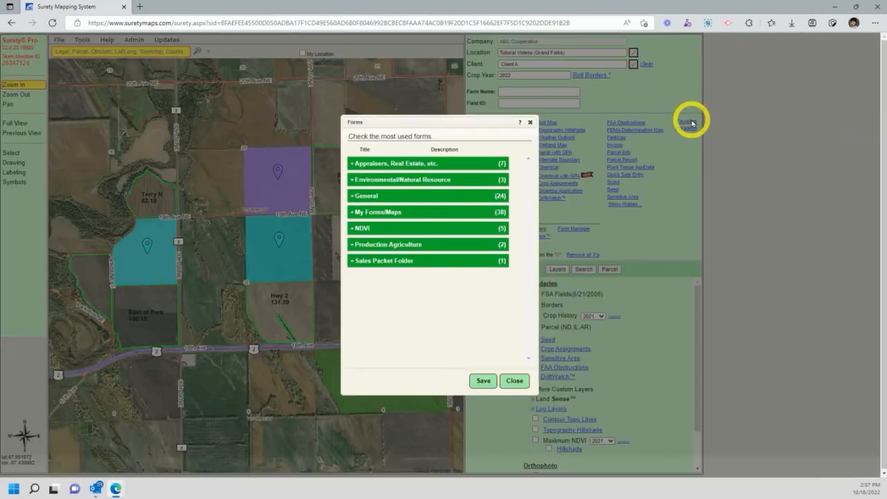
pyautogui.click(356, 213)
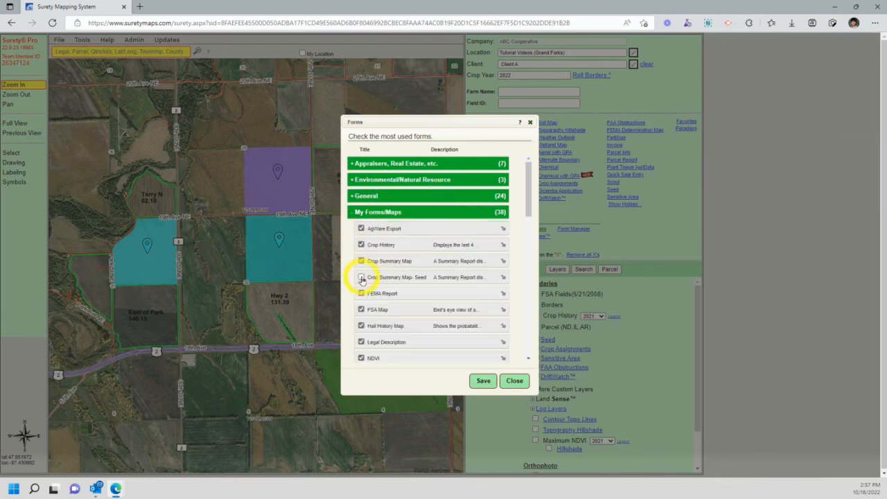
pyautogui.click(361, 278)
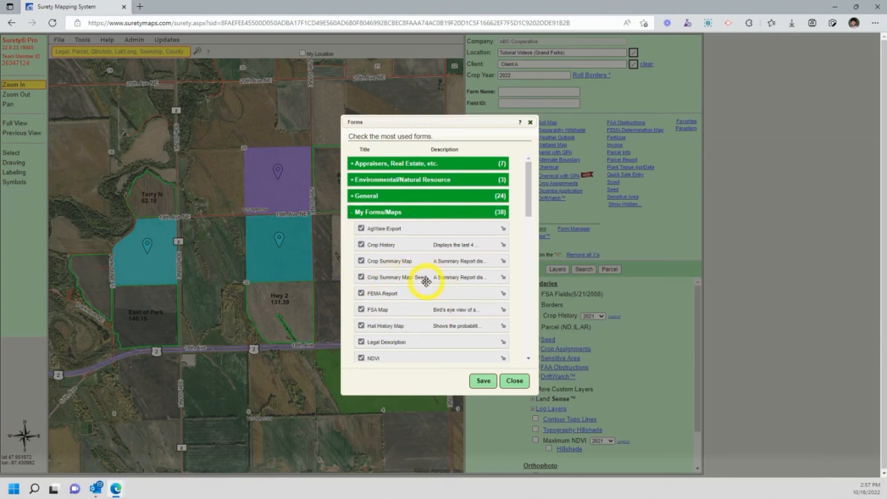
pyautogui.click(484, 380)
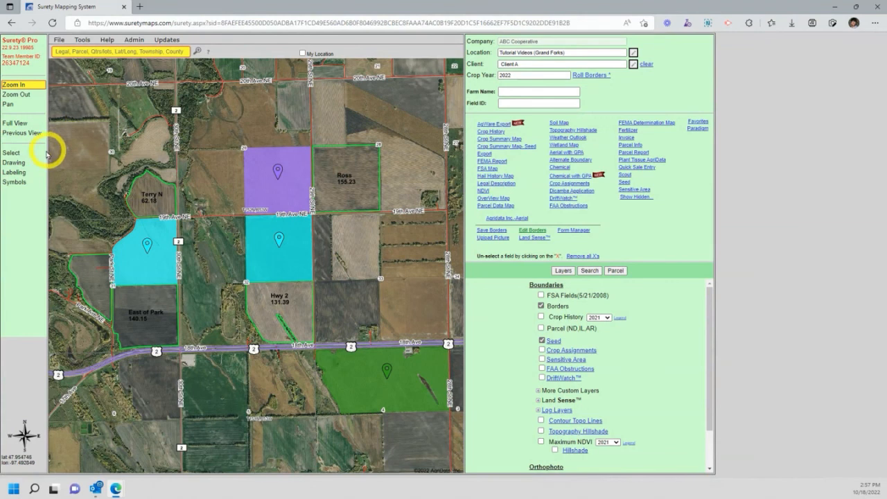
# Select the four colored fields of the Seed layer, view their Crop Summary Map- Seed report, and close it.
pyautogui.click(21, 153)
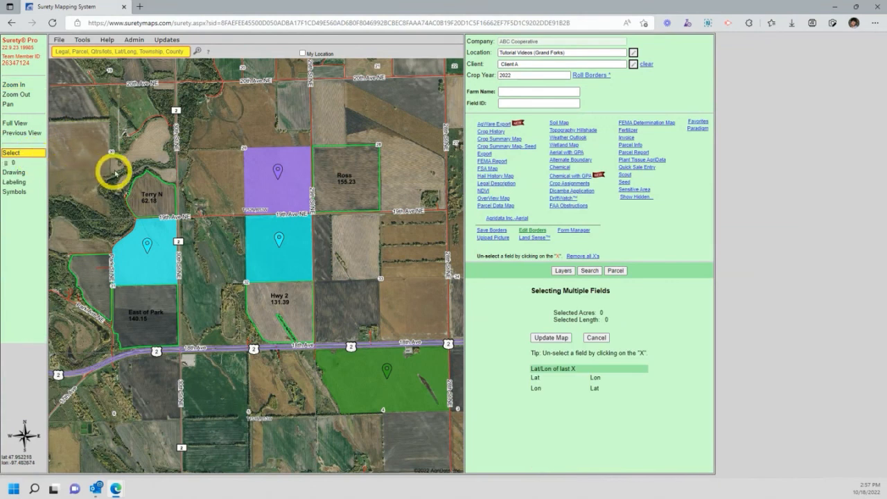
pyautogui.click(452, 428)
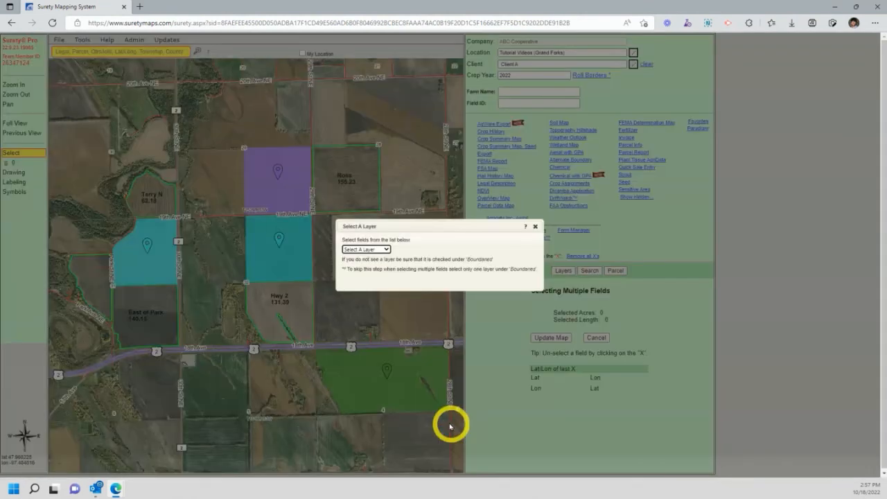
pyautogui.click(363, 250)
pyautogui.click(361, 275)
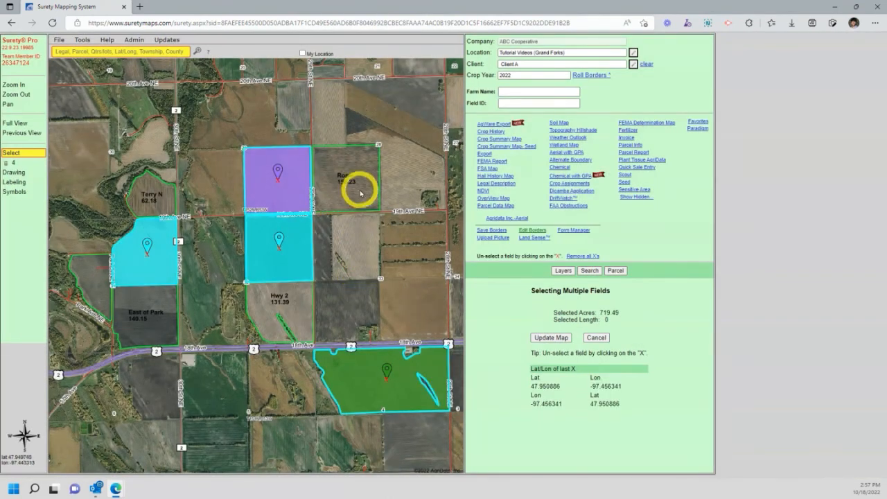
pyautogui.click(517, 151)
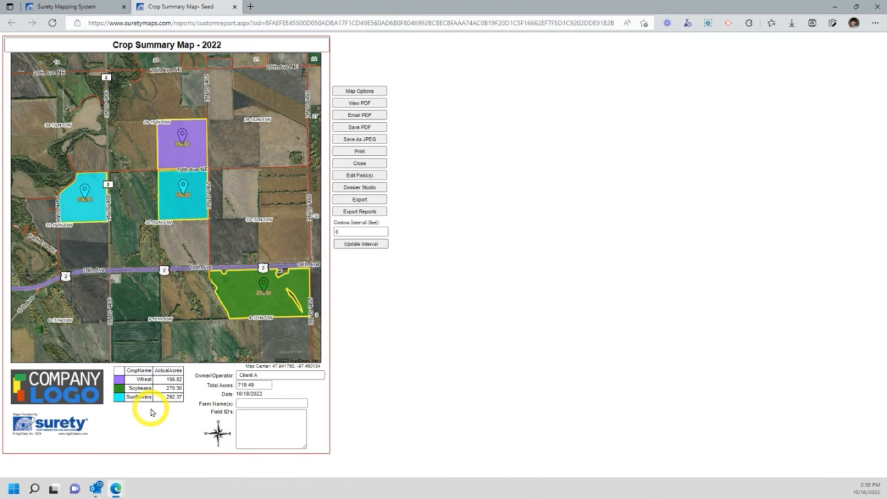
pyautogui.click(346, 166)
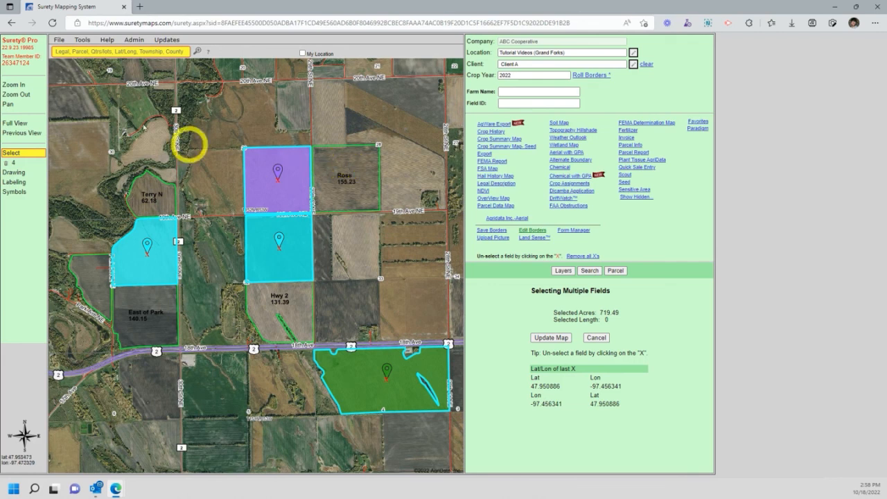
# View the company contact details in Surety's About window, close it, and bring up the help options again.
pyautogui.click(107, 41)
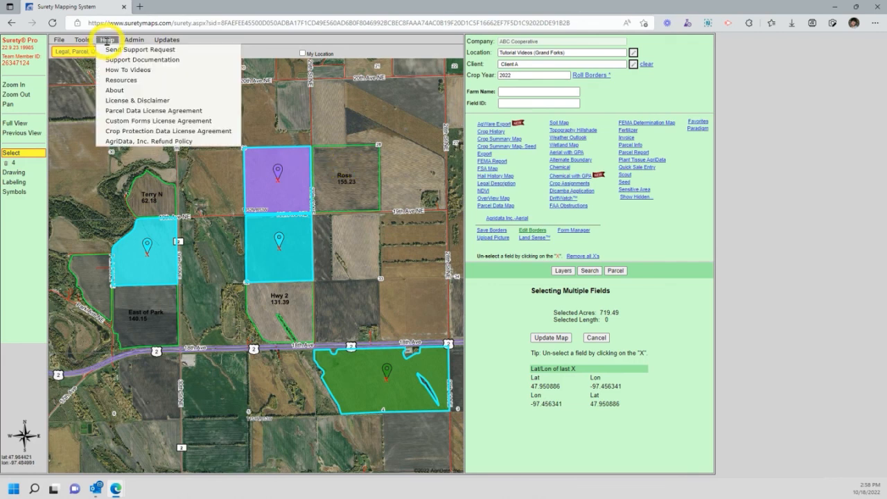
pyautogui.click(129, 94)
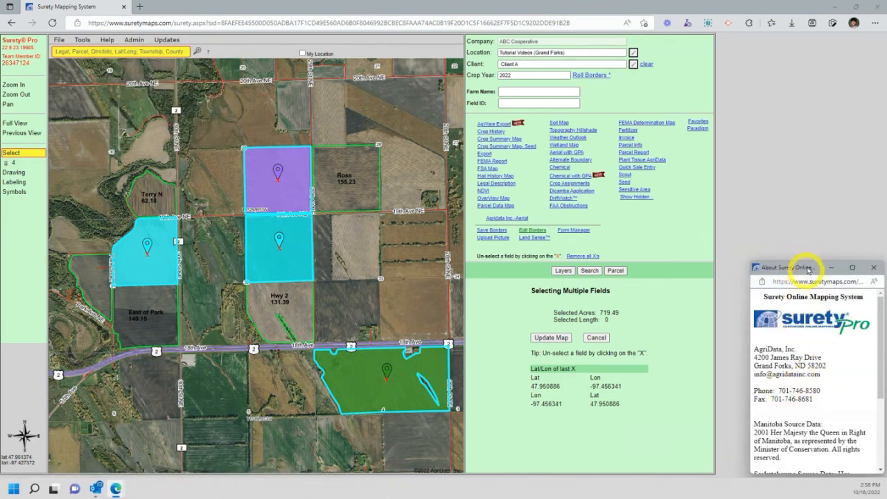
pyautogui.click(875, 269)
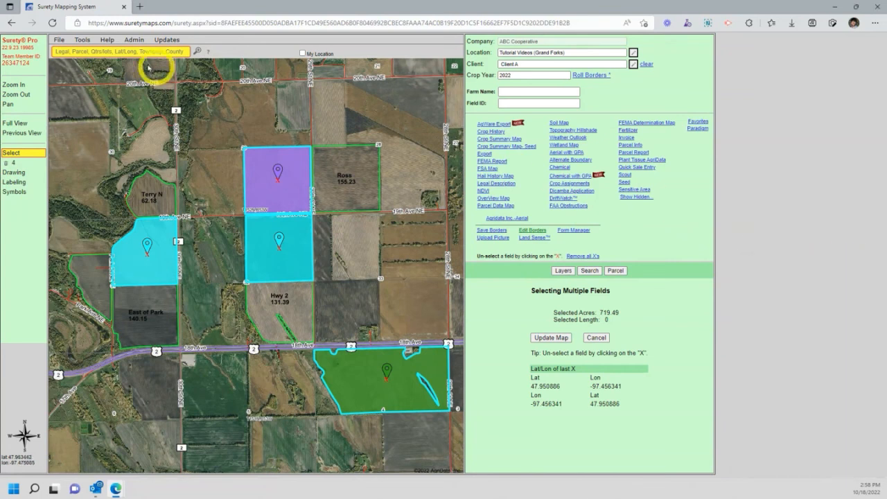
pyautogui.click(82, 40)
pyautogui.click(107, 39)
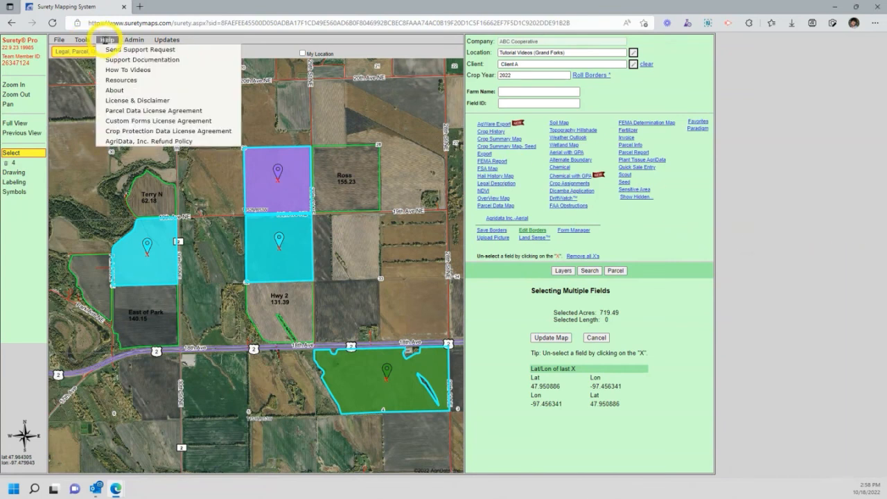